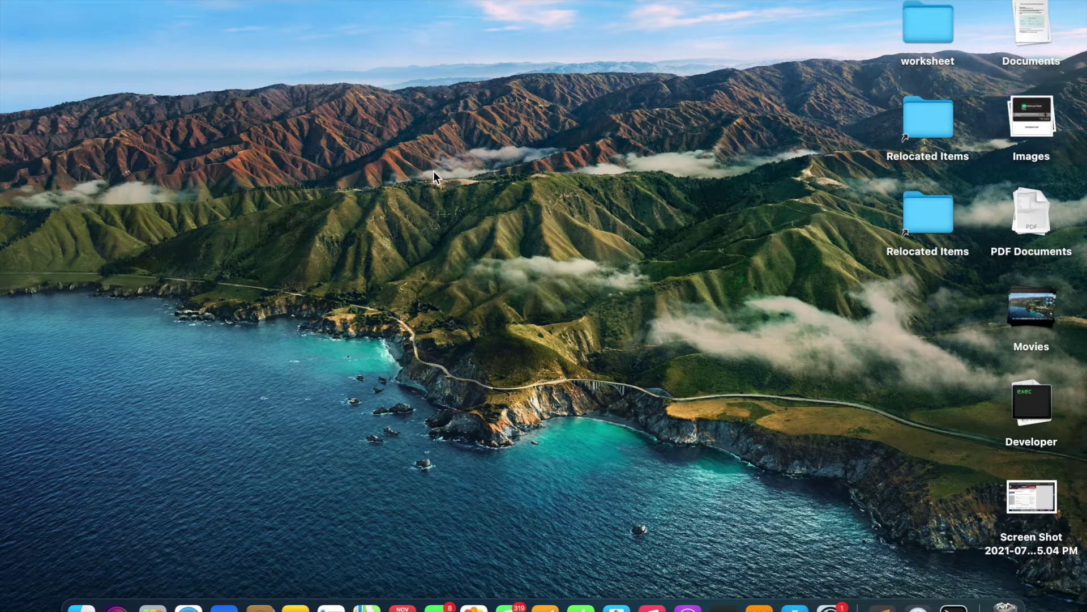
- Open a new Terminal window
{"action": "key", "text": "super+space"}
{"action": "type", "text": "ter"}
{"action": "key", "text": "Return"}
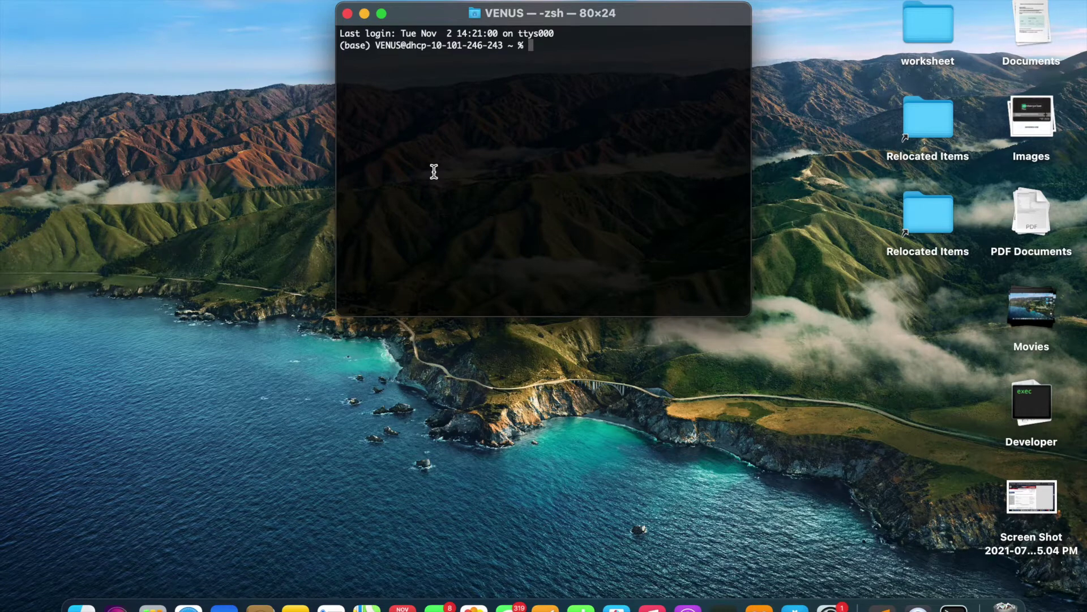
- Change the working directory to GuPPy-main/GuPPy
{"action": "type", "text": "cd"}
{"action": "type", "text": "GuPPy-m"}
{"action": "key", "text": "Tab"}
{"action": "type", "text": "Gu"}
{"action": "key", "text": "Tab"}
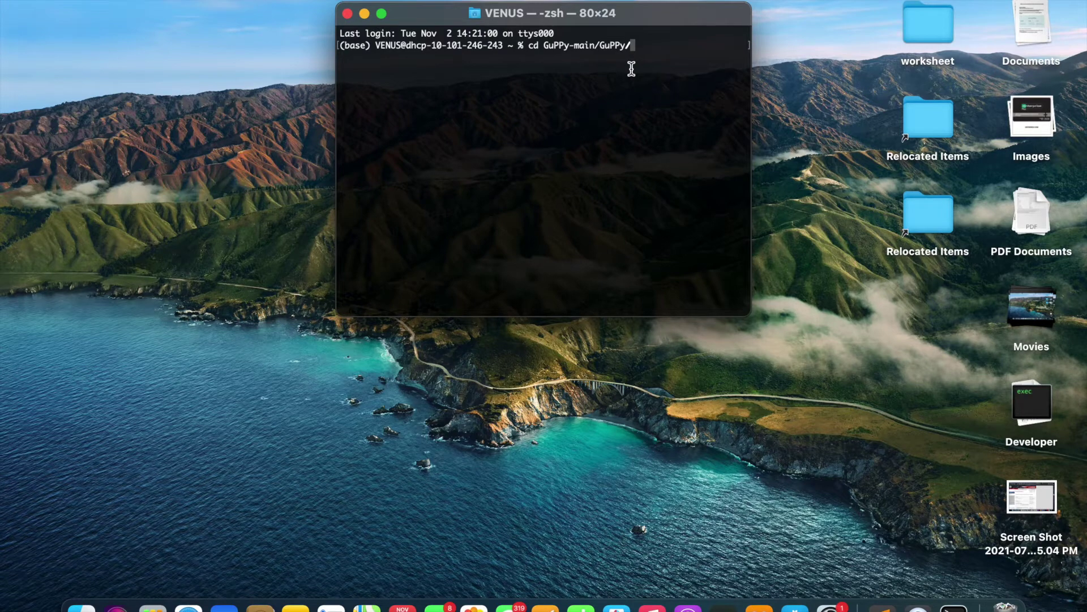
{"action": "key", "text": "Return"}
- Activate the conda environment named guppy
{"action": "type", "text": "conda activate"}
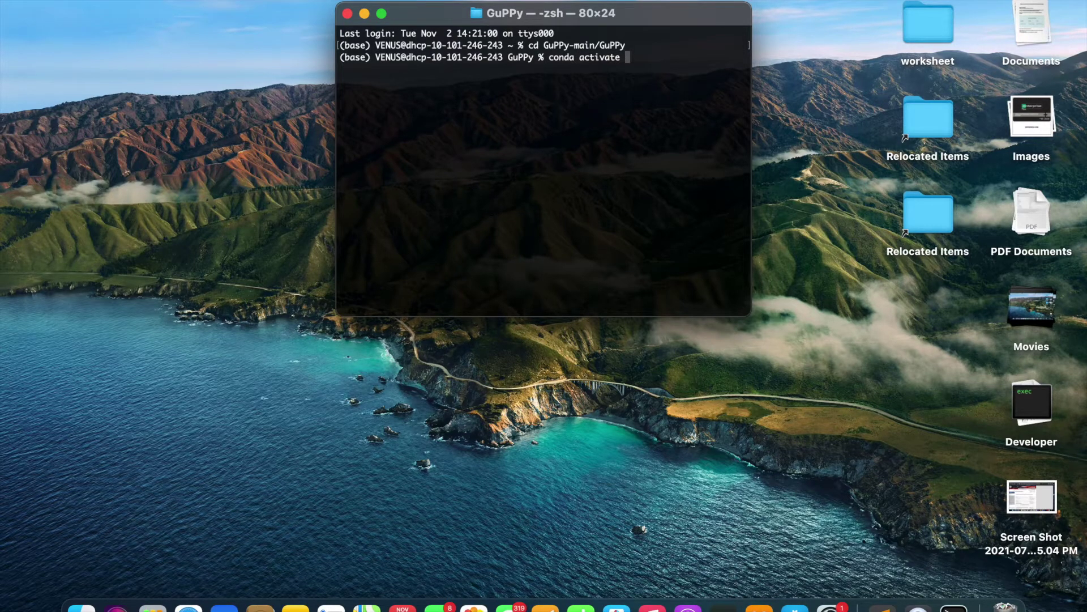
{"action": "type", "text": "guppy"}
{"action": "key", "text": "Return"}
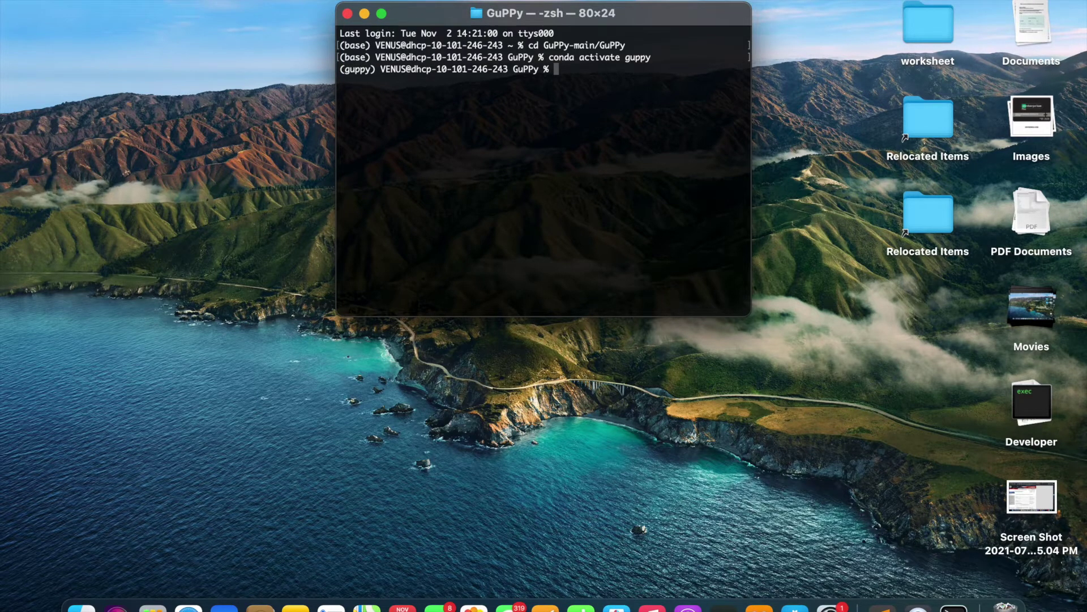
- Launch the Input Parameters GUI by running "panel serve --show savingInputParameters.ipynb"
{"action": "type", "text": "panel serve --show sav"}
{"action": "key", "text": "Tab"}
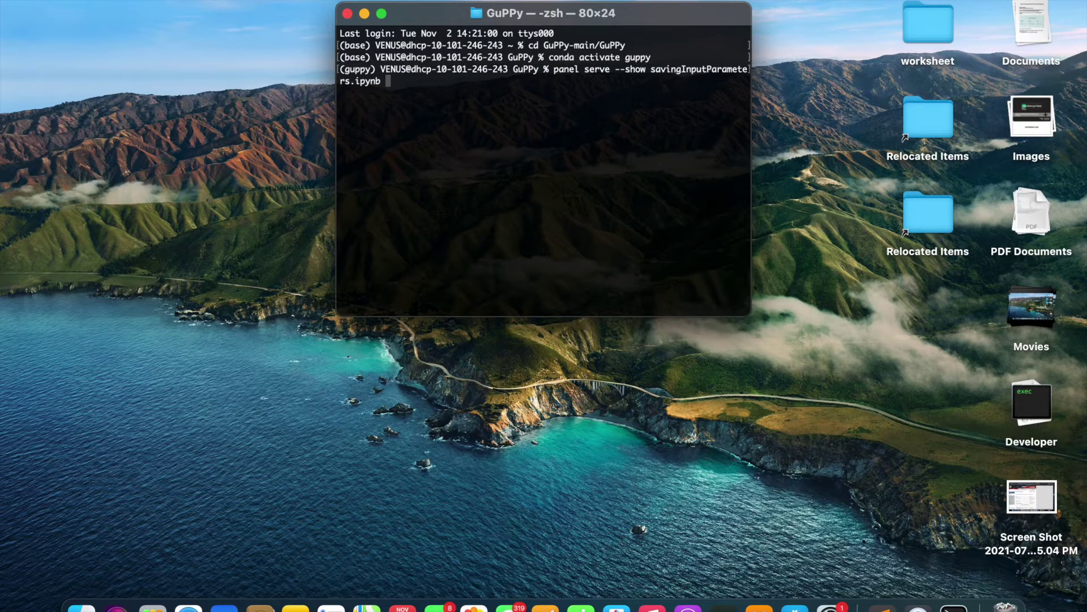
{"action": "key", "text": "Return"}
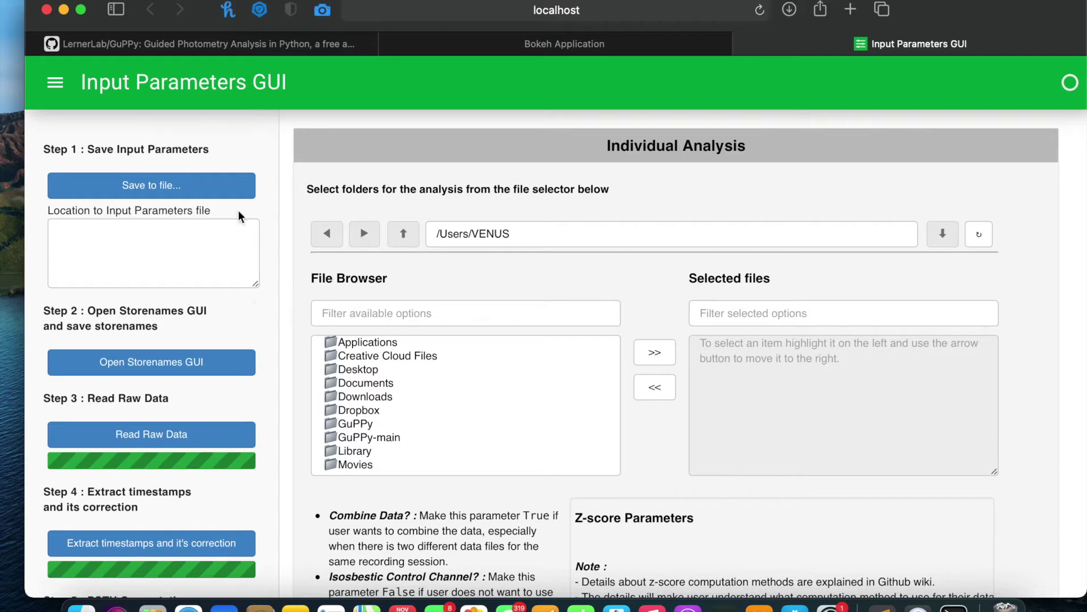
- Review the workflow steps from Save Input Parameters through Visualization
{"action": "scroll", "coordinate": [224, 322], "scroll_direction": "down", "scroll_amount": 5}
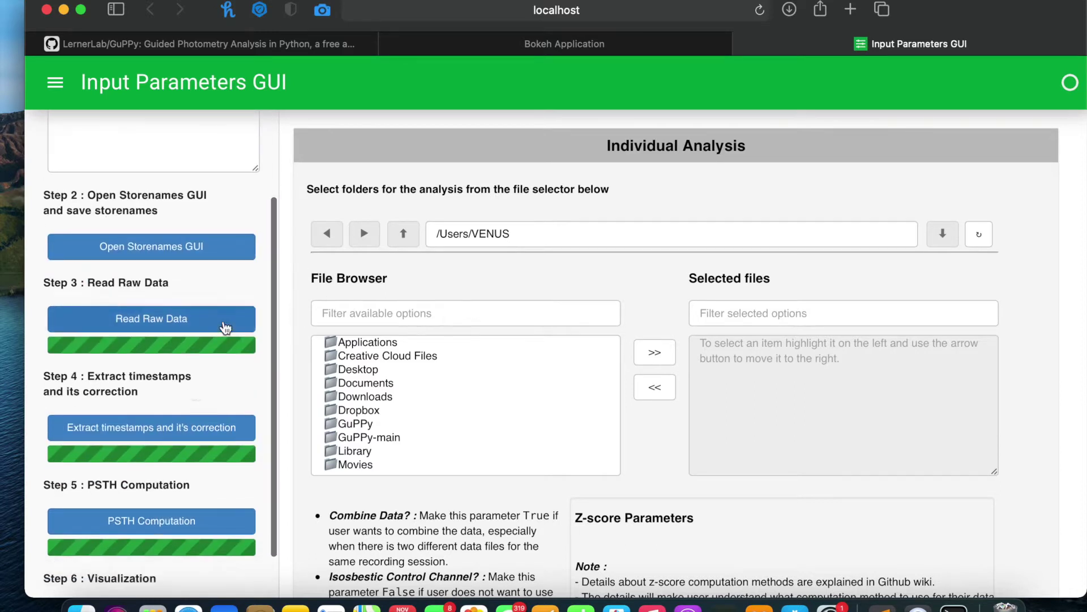
{"action": "scroll", "coordinate": [157, 324], "scroll_direction": "up", "scroll_amount": 5}
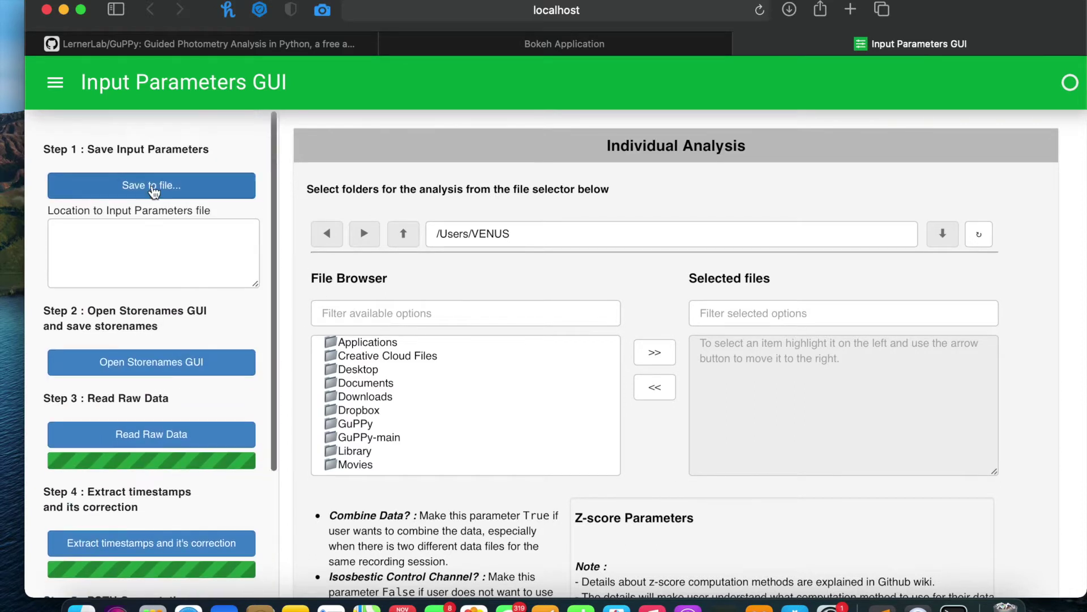
{"action": "scroll", "coordinate": [139, 487], "scroll_direction": "down", "scroll_amount": 5}
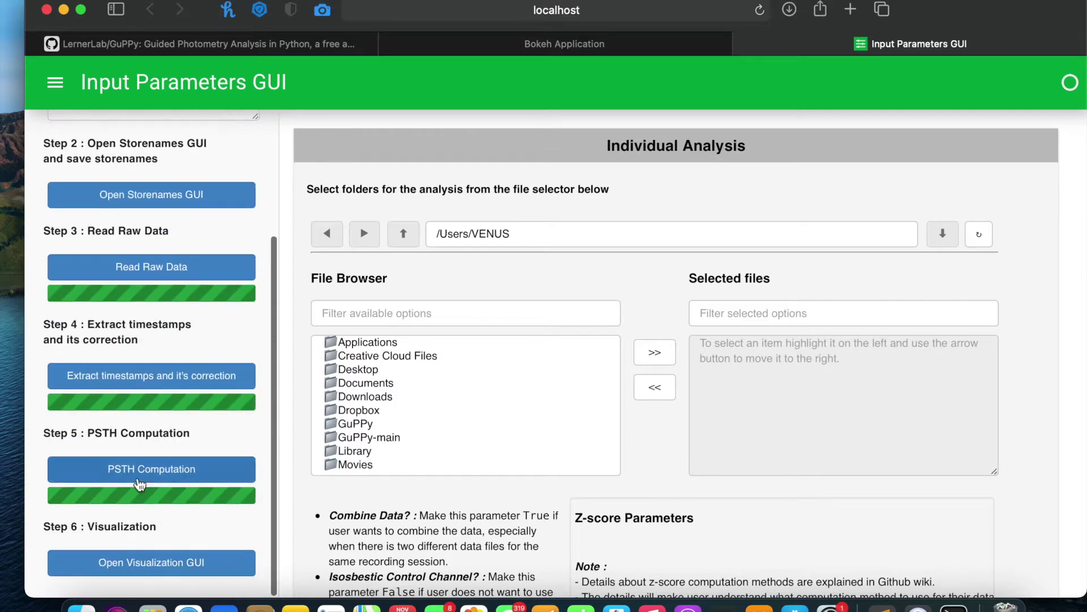
{"action": "scroll", "coordinate": [149, 498], "scroll_direction": "up", "scroll_amount": 5}
- Look through the Individual Analysis, Group Analysis and Visualization Parameters sections by expanding and collapsing each one
{"action": "left_click", "coordinate": [412, 152]}
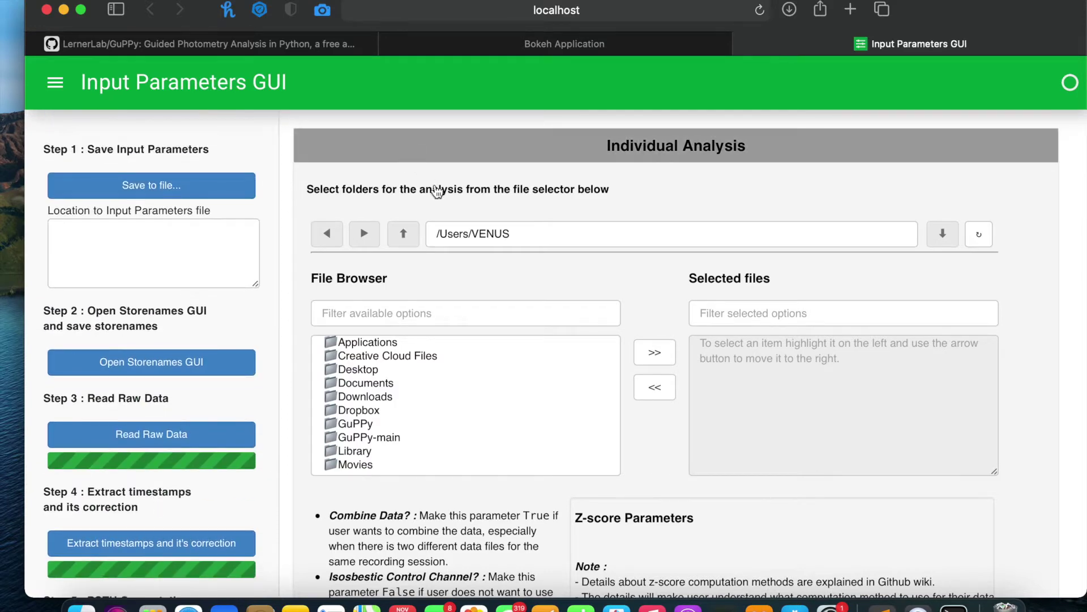
{"action": "left_click", "coordinate": [463, 200]}
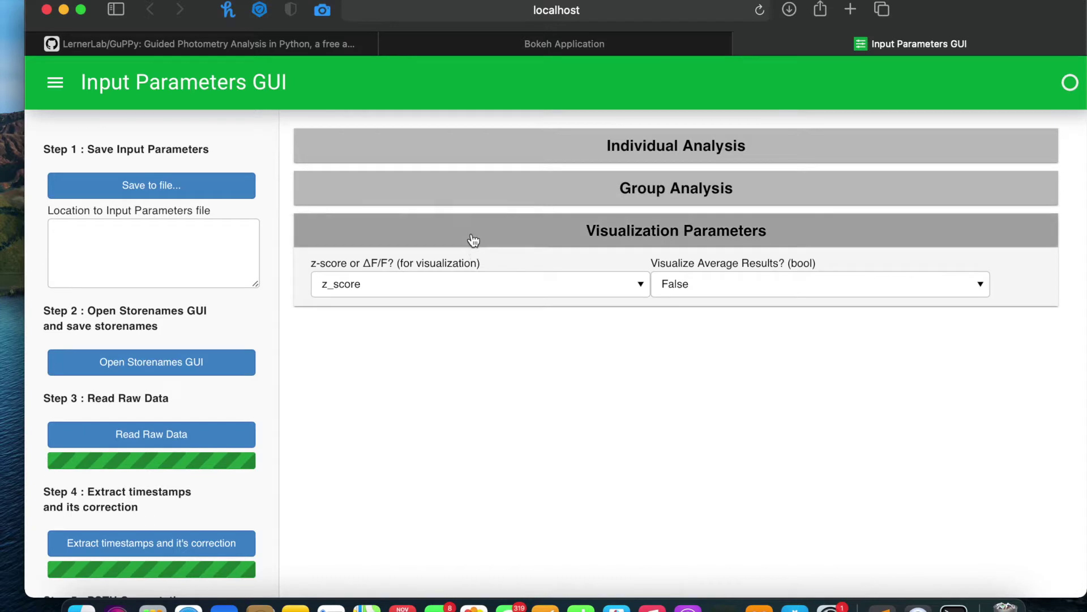
{"action": "left_click", "coordinate": [471, 240]}
{"action": "left_click", "coordinate": [492, 142]}
{"action": "left_click", "coordinate": [492, 144]}
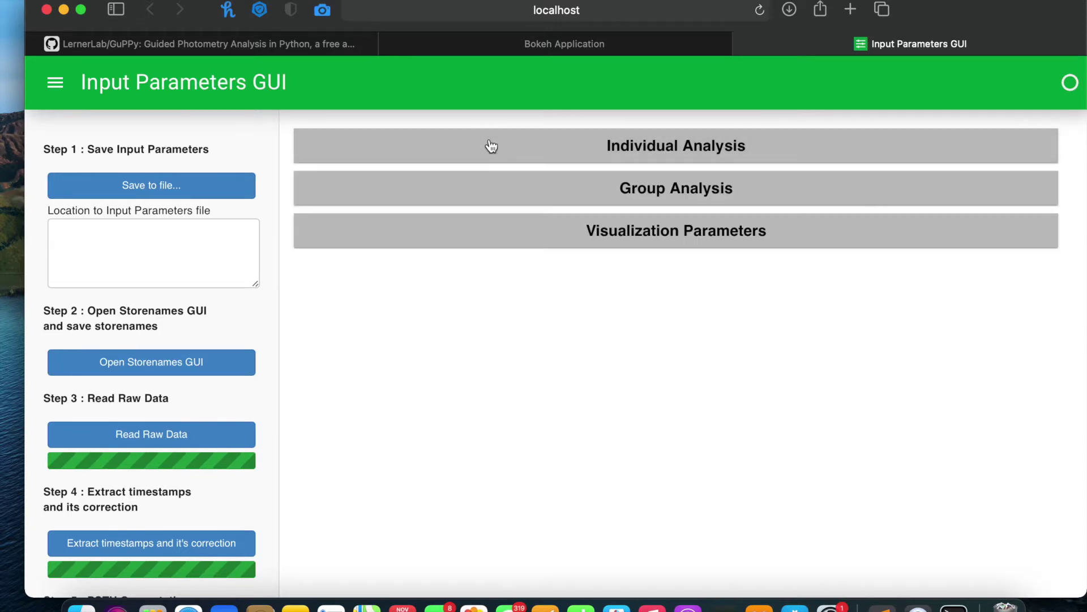
{"action": "left_click", "coordinate": [490, 190]}
{"action": "left_click", "coordinate": [491, 192]}
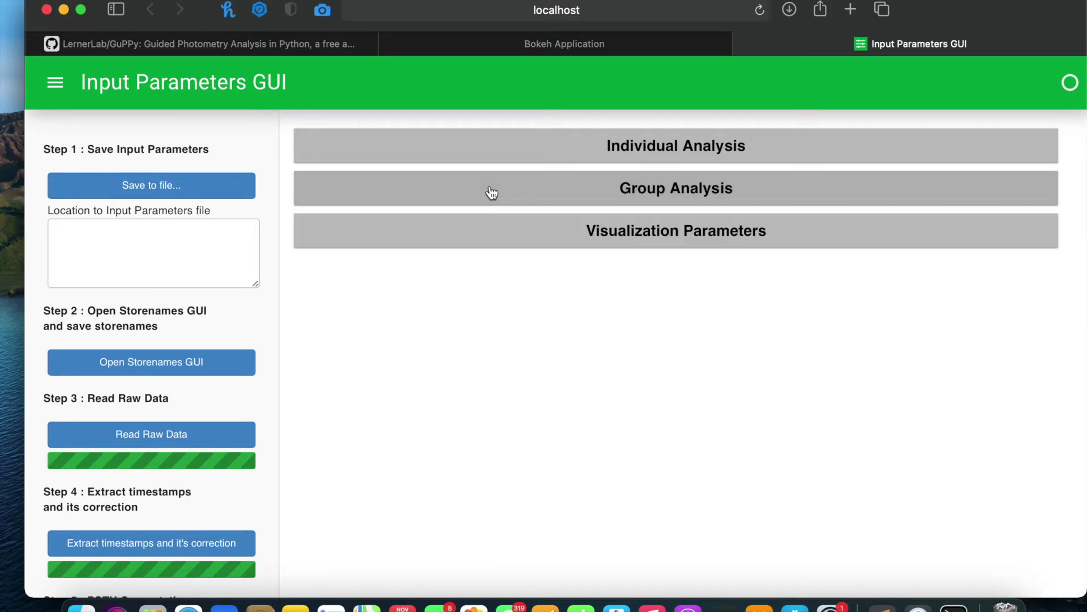
{"action": "left_click", "coordinate": [498, 247]}
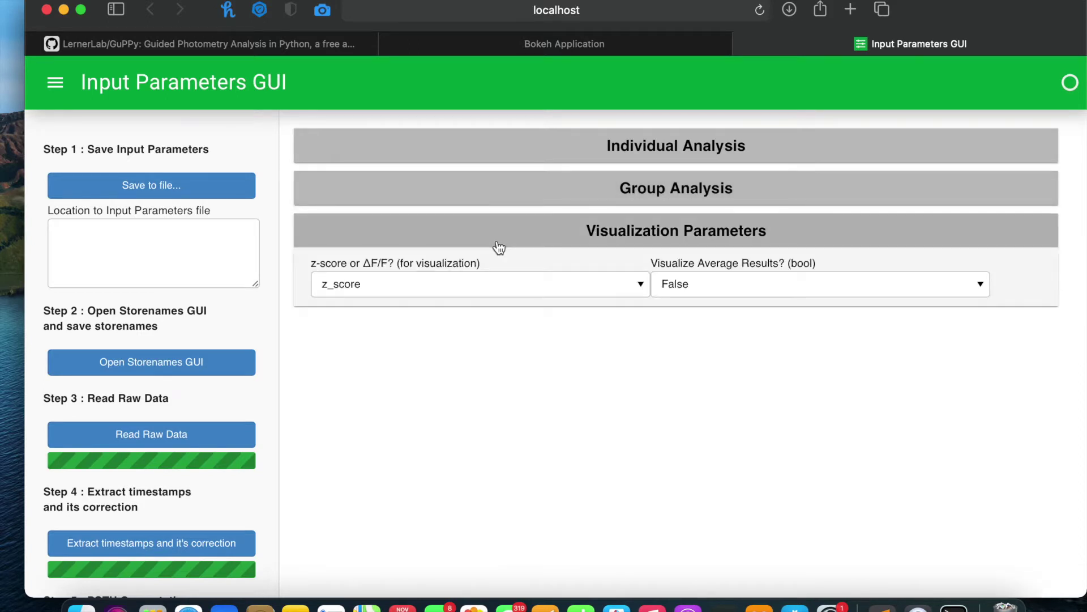
{"action": "left_click", "coordinate": [498, 247]}
{"action": "left_click", "coordinate": [498, 247]}
{"action": "left_click", "coordinate": [498, 247]}
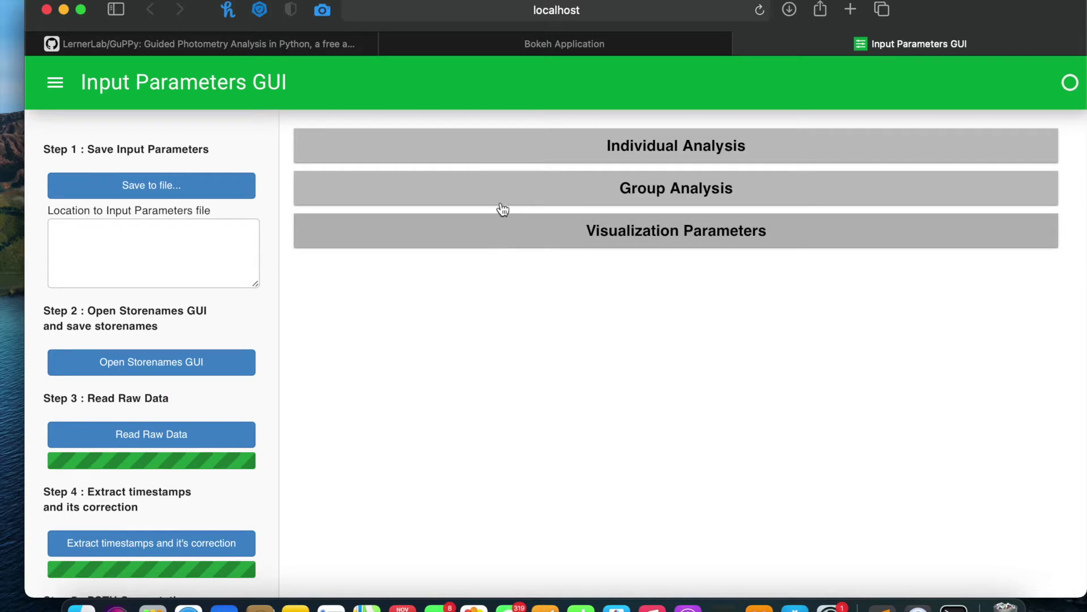
- Expand the Individual Analysis section and look over its file selector and the folders available in the home directory
{"action": "left_click", "coordinate": [503, 151]}
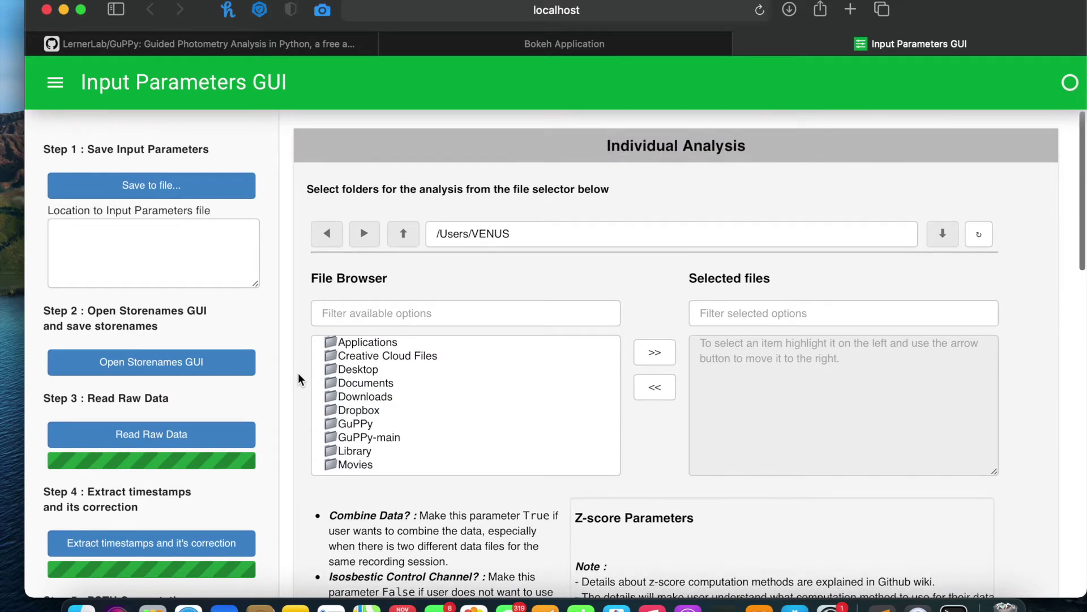
{"action": "scroll", "coordinate": [298, 373], "scroll_direction": "down", "scroll_amount": 1}
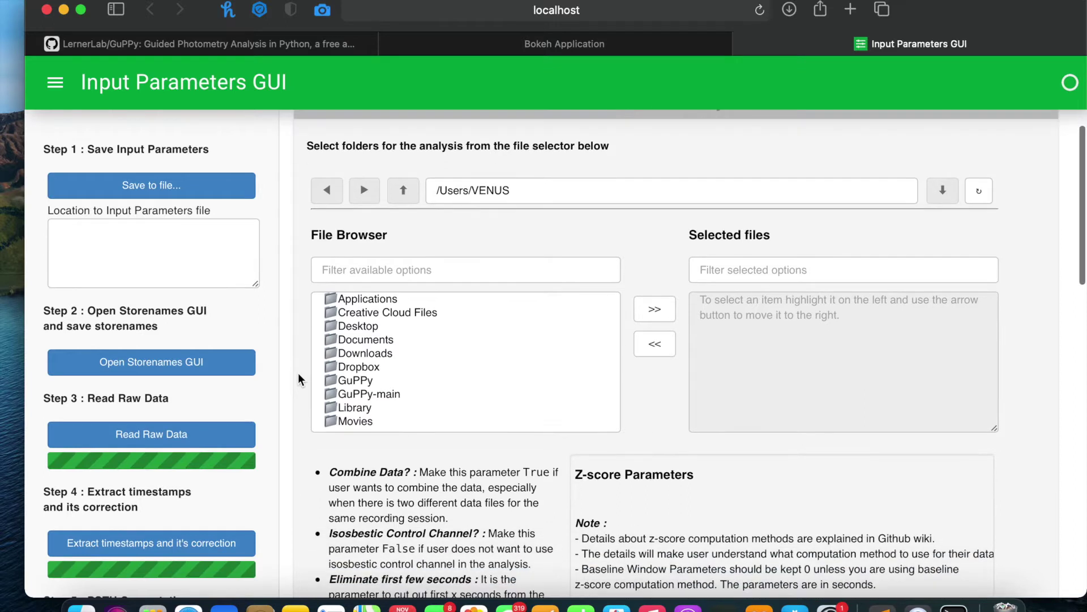
{"action": "scroll", "coordinate": [298, 373], "scroll_direction": "up", "scroll_amount": 3}
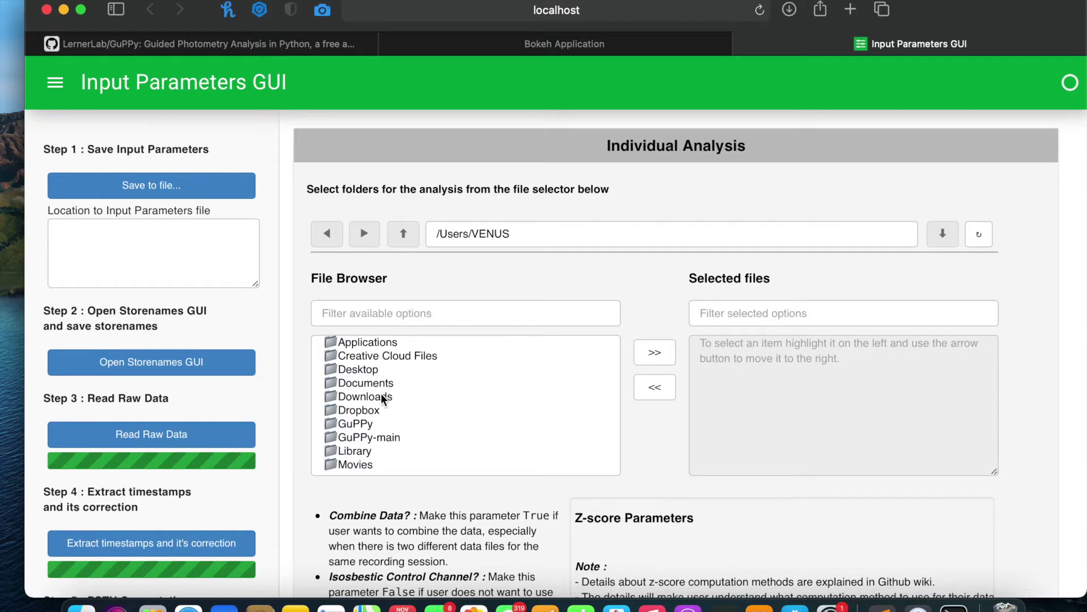
{"action": "scroll", "coordinate": [362, 459], "scroll_direction": "down", "scroll_amount": 5}
{"action": "scroll", "coordinate": [356, 487], "scroll_direction": "down", "scroll_amount": 3}
{"action": "scroll", "coordinate": [352, 510], "scroll_direction": "up", "scroll_amount": 3}
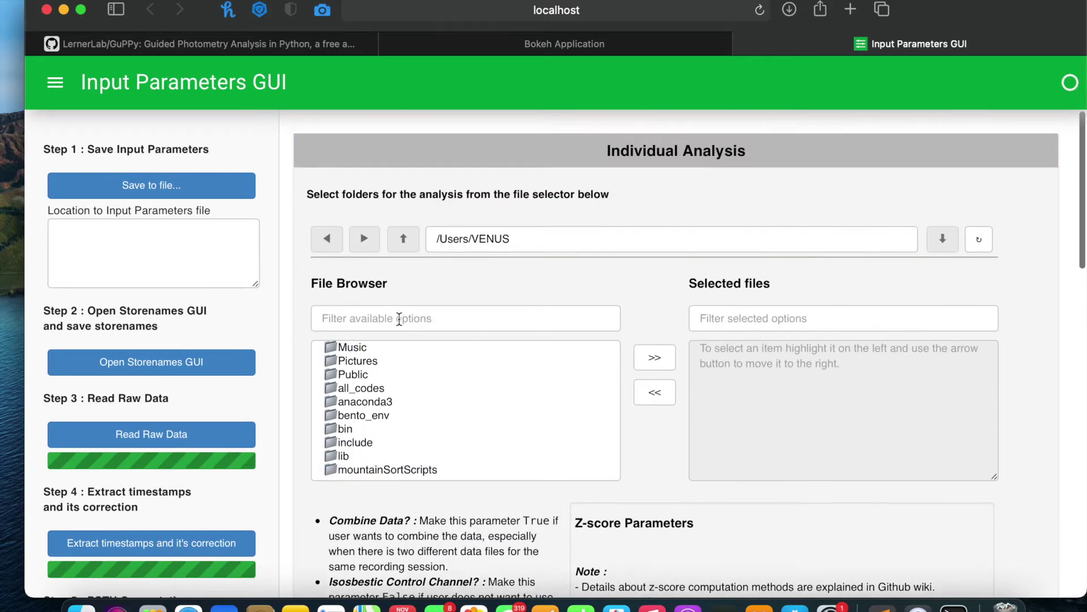
{"action": "scroll", "coordinate": [381, 402], "scroll_direction": "up", "scroll_amount": 5}
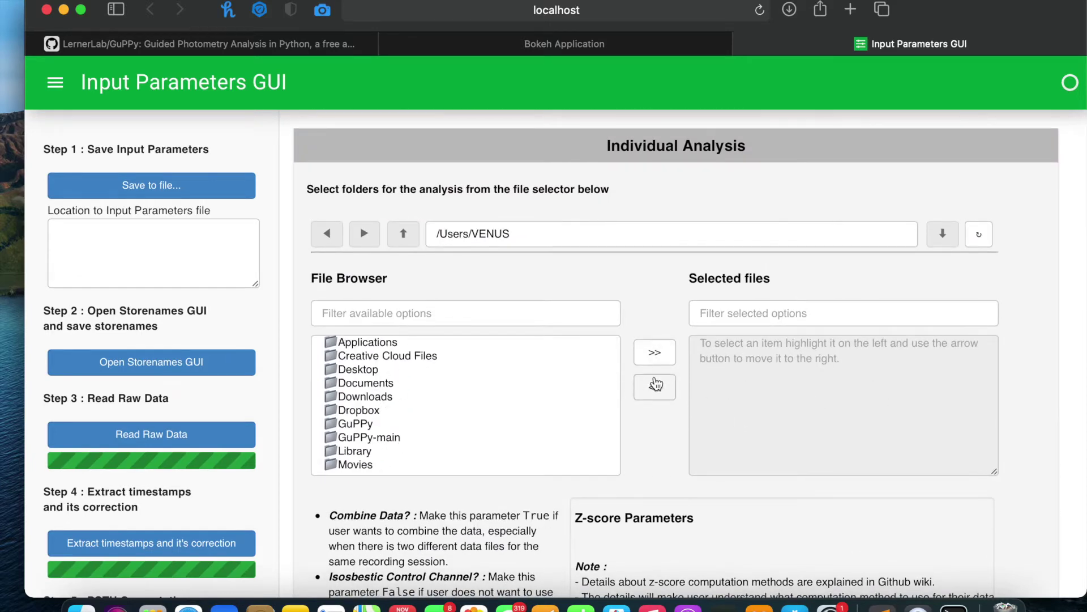
- Navigate the file selector to the Downloads/FP_Data/habitEarly folder
{"action": "left_click", "coordinate": [385, 397]}
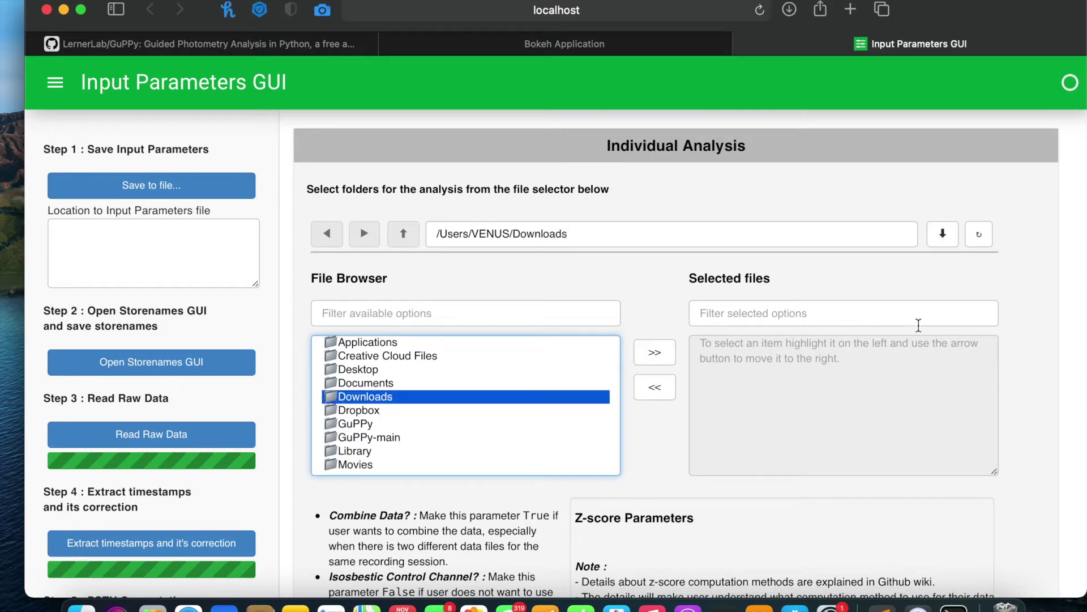
{"action": "left_click", "coordinate": [943, 242]}
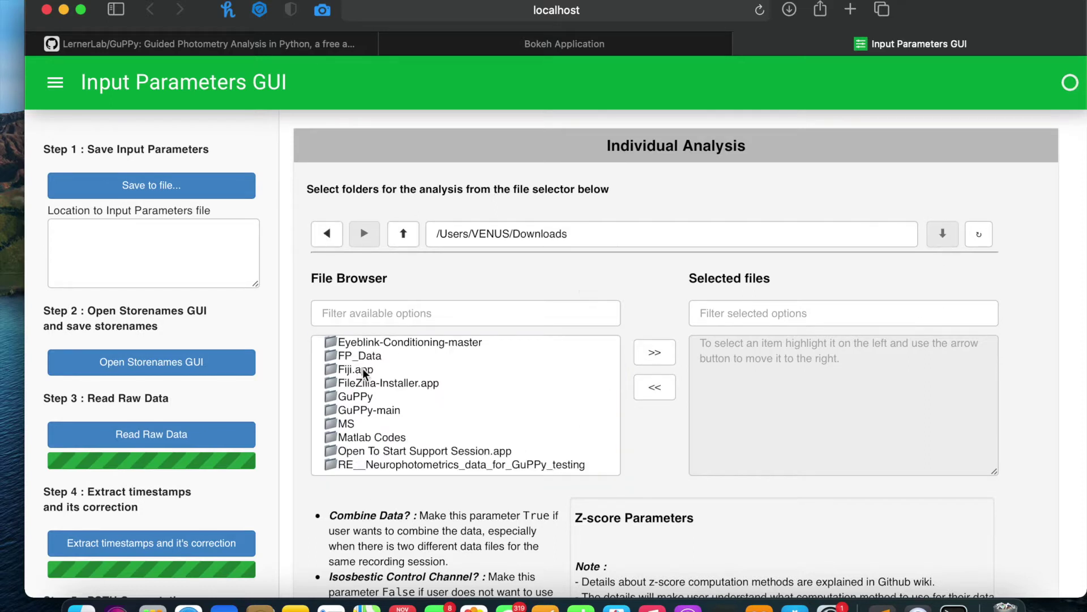
{"action": "left_click", "coordinate": [372, 357]}
{"action": "left_click", "coordinate": [957, 236]}
{"action": "scroll", "coordinate": [395, 412], "scroll_direction": "down", "scroll_amount": 5}
{"action": "left_click", "coordinate": [377, 429]}
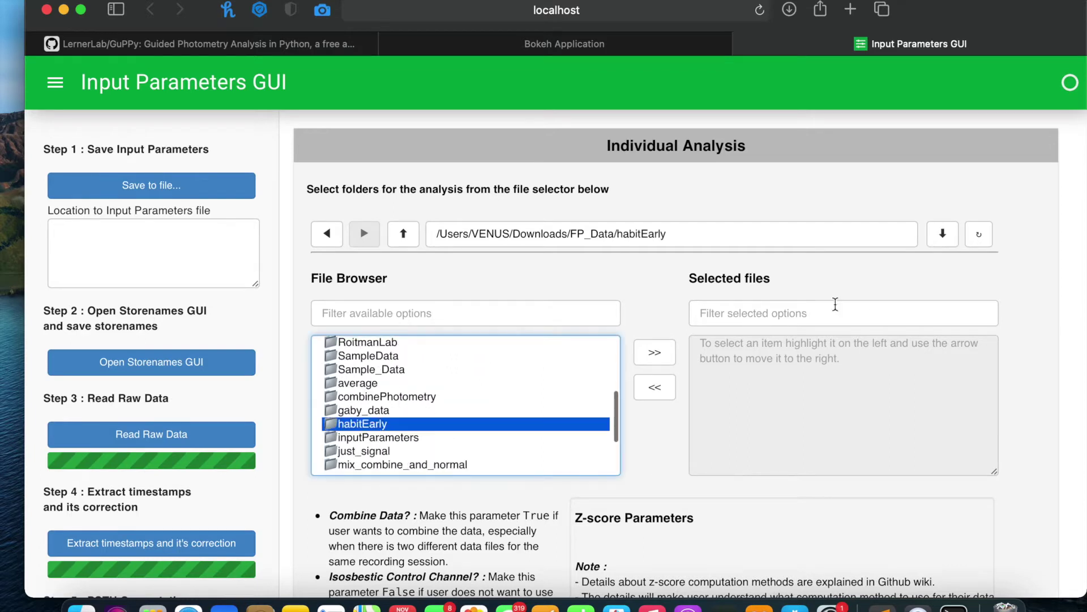
{"action": "left_click", "coordinate": [952, 235]}
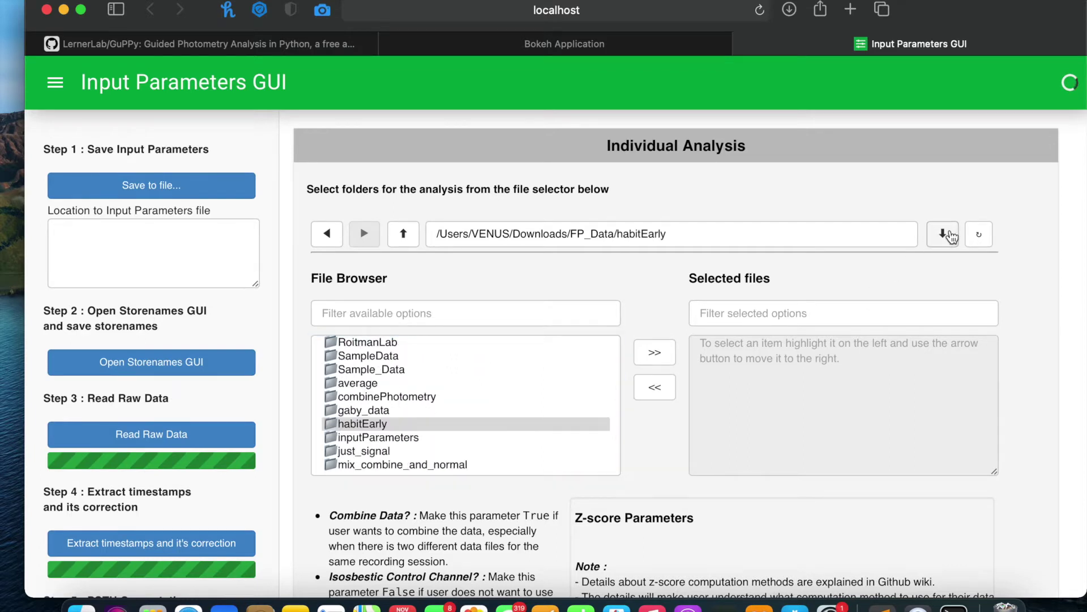
{"action": "left_click", "coordinate": [416, 383]}
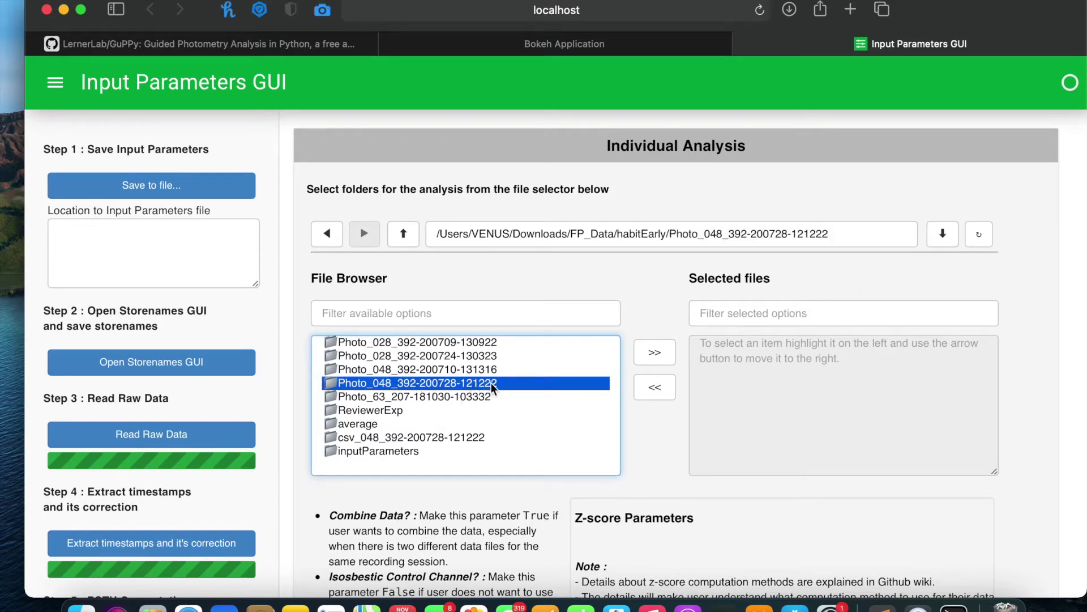
{"action": "left_click", "coordinate": [942, 239]}
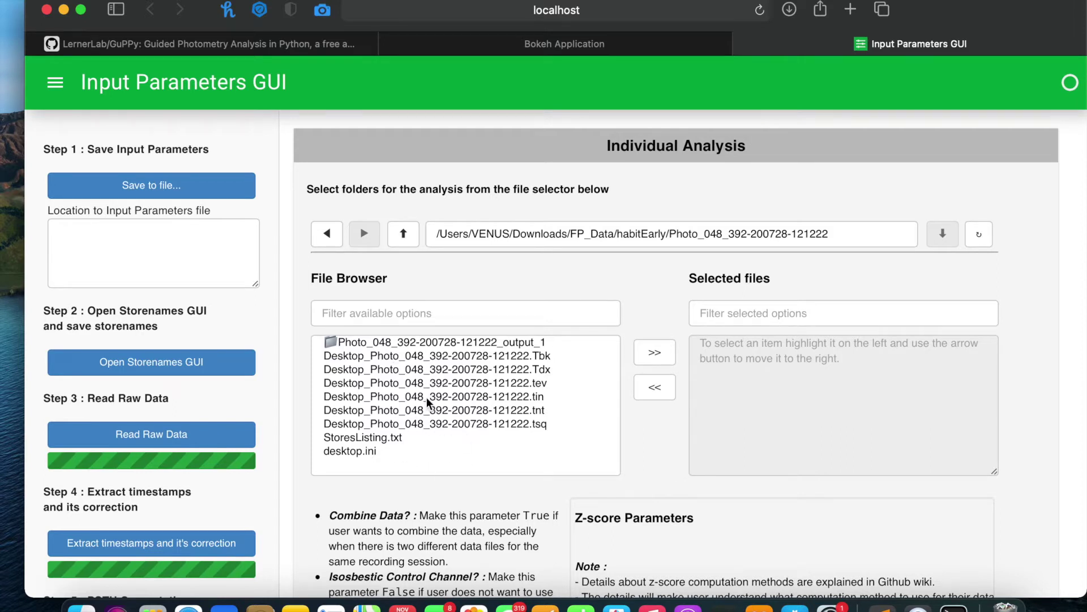
{"action": "left_click", "coordinate": [404, 233]}
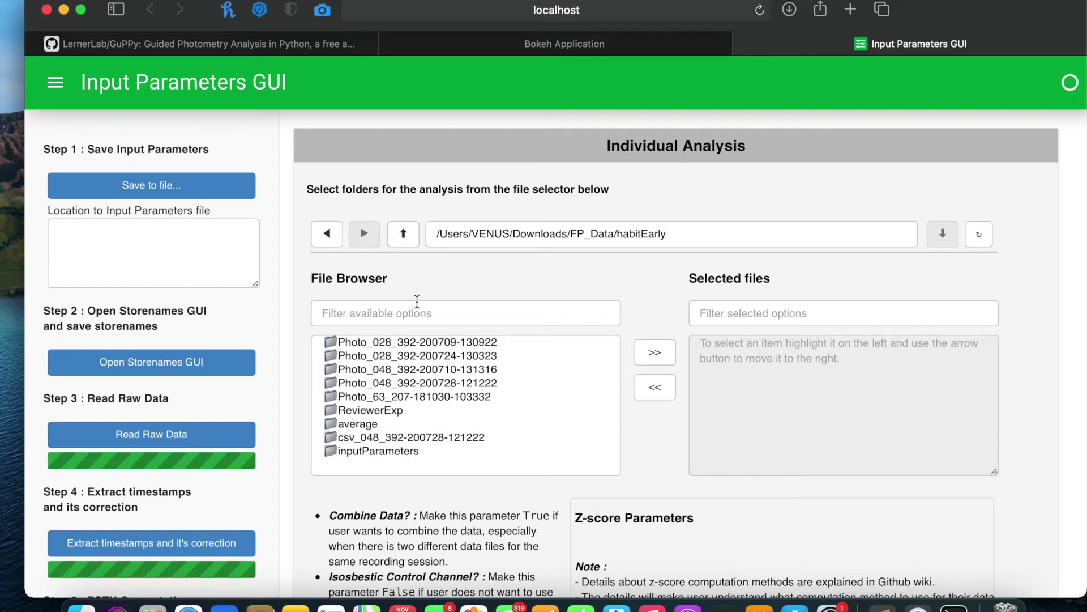
{"action": "left_click", "coordinate": [422, 383]}
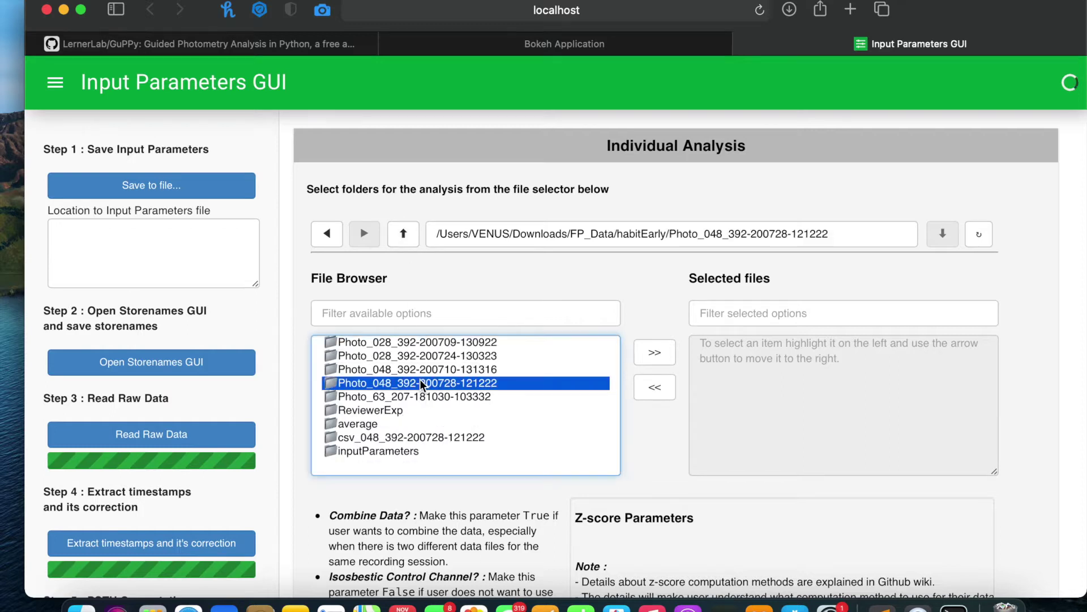
{"action": "left_click", "coordinate": [658, 356]}
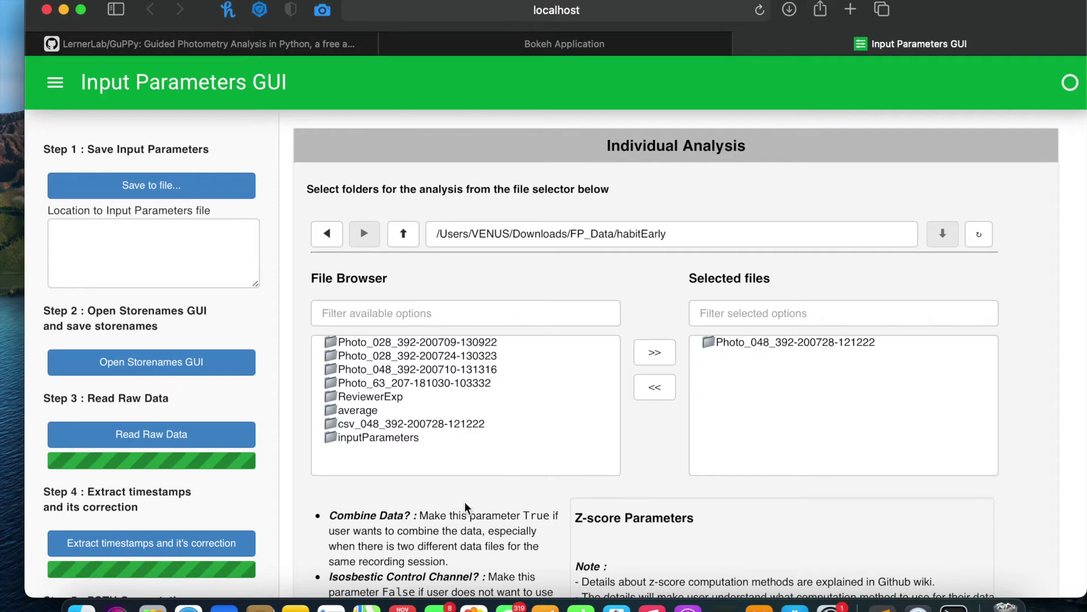
- Read the descriptions of the individual analysis parameters, from Combine Data? through removeArtifacts?, and look over their fields
{"action": "scroll", "coordinate": [465, 501], "scroll_direction": "down", "scroll_amount": 10}
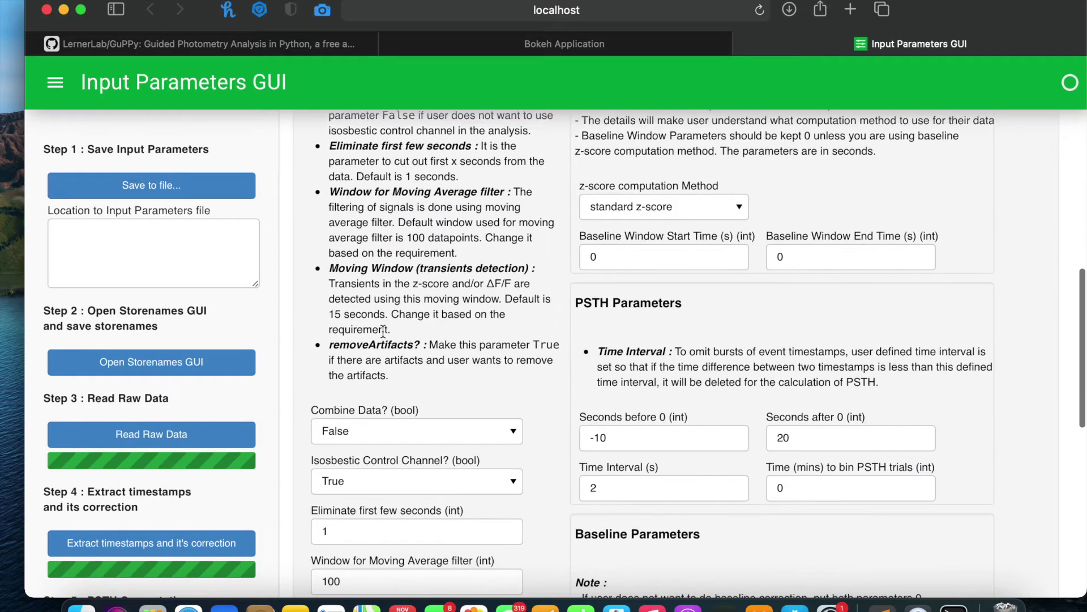
{"action": "scroll", "coordinate": [383, 330], "scroll_direction": "down", "scroll_amount": 3}
{"action": "scroll", "coordinate": [391, 318], "scroll_direction": "up", "scroll_amount": 4}
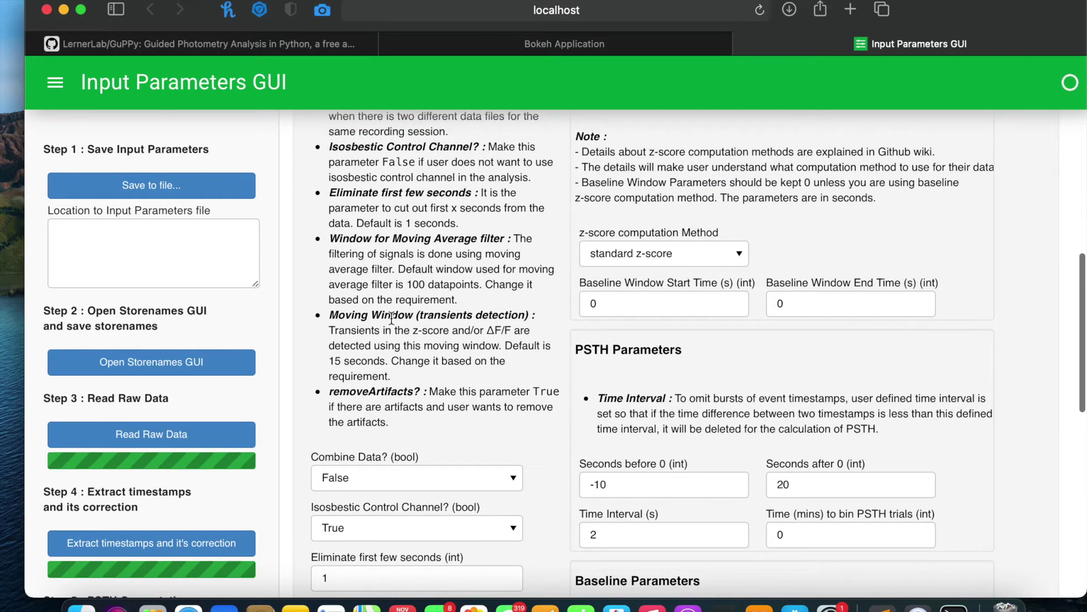
{"action": "scroll", "coordinate": [392, 319], "scroll_direction": "up", "scroll_amount": 2}
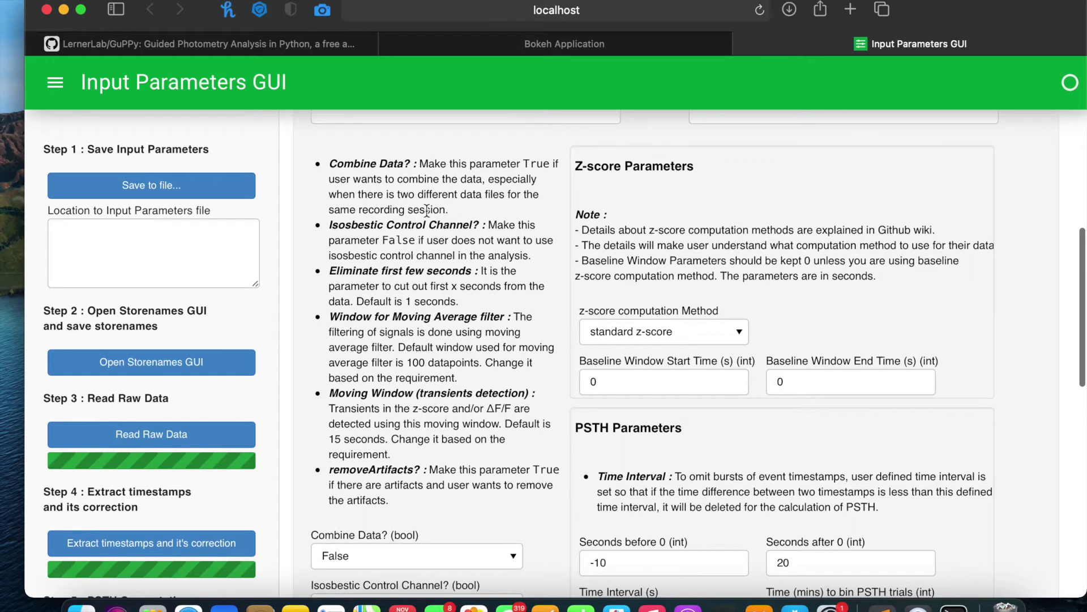
{"action": "scroll", "coordinate": [432, 398], "scroll_direction": "down", "scroll_amount": 5}
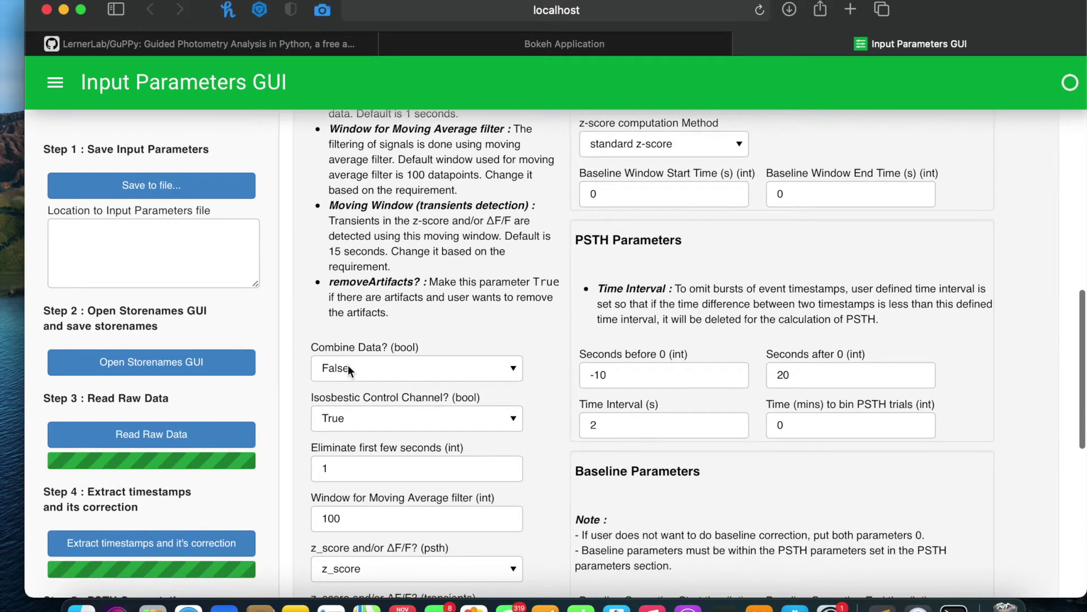
{"action": "scroll", "coordinate": [410, 331], "scroll_direction": "down", "scroll_amount": 2}
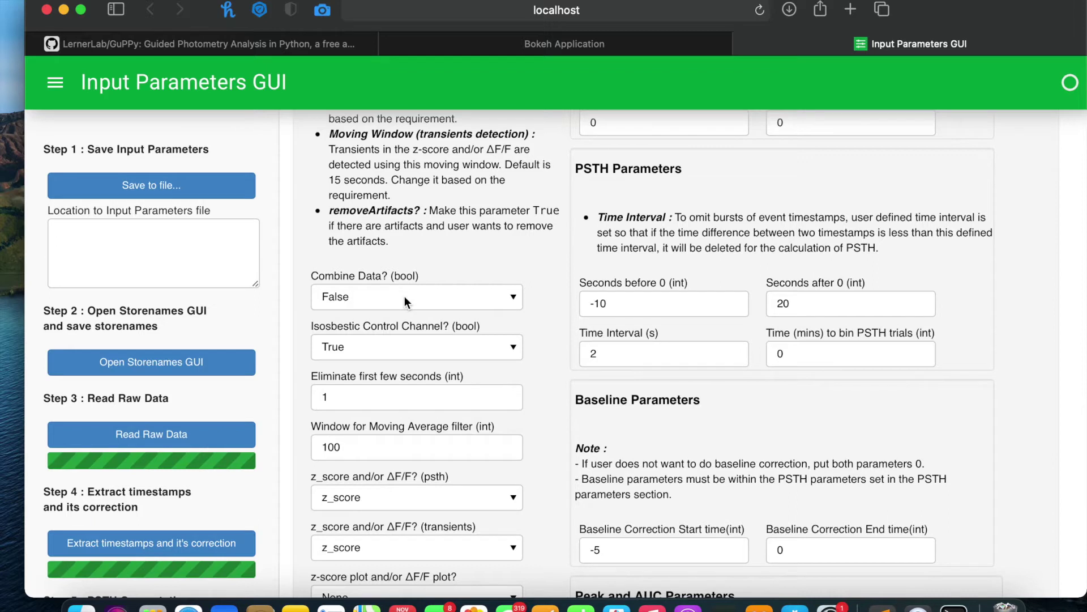
- Review the choices for the Combine Data? parameter and keep it at False
{"action": "left_click", "coordinate": [404, 302]}
{"action": "left_click", "coordinate": [404, 294]}
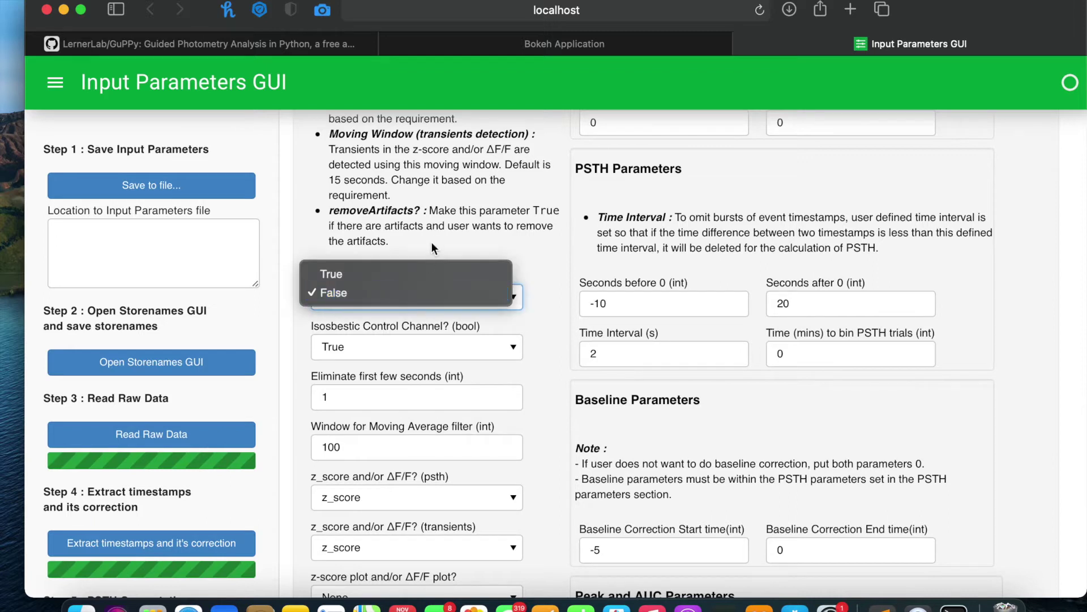
{"action": "left_click", "coordinate": [414, 258]}
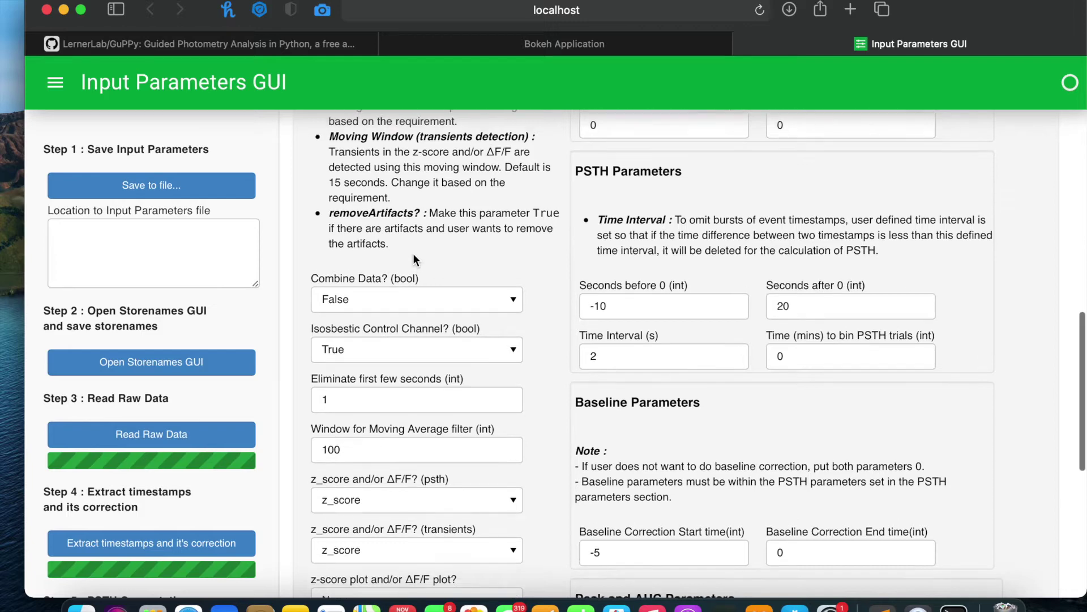
{"action": "scroll", "coordinate": [415, 260], "scroll_direction": "up", "scroll_amount": 1}
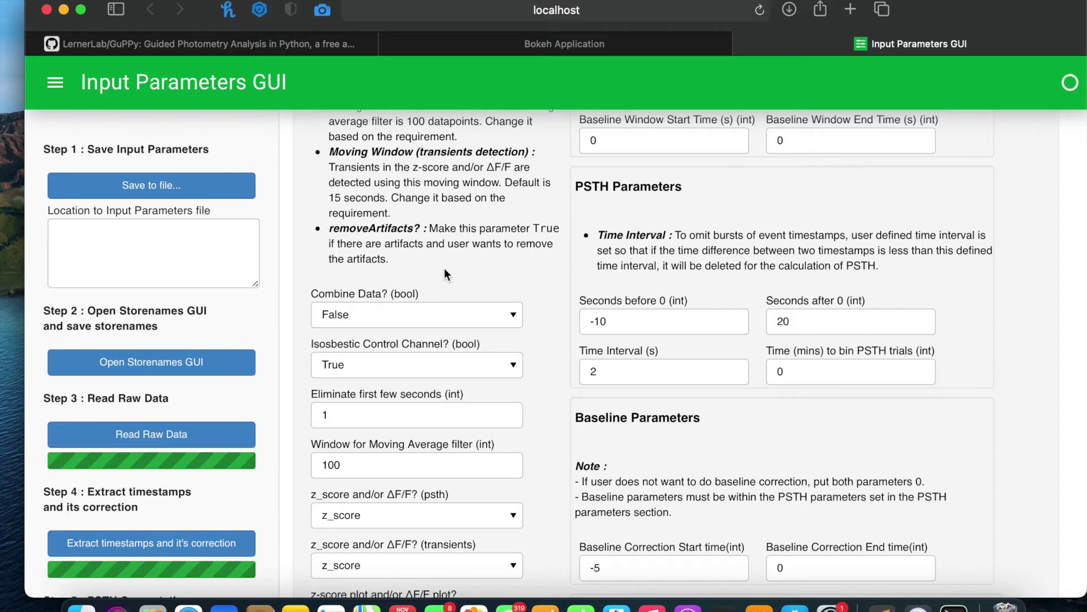
{"action": "scroll", "coordinate": [444, 269], "scroll_direction": "down", "scroll_amount": 3}
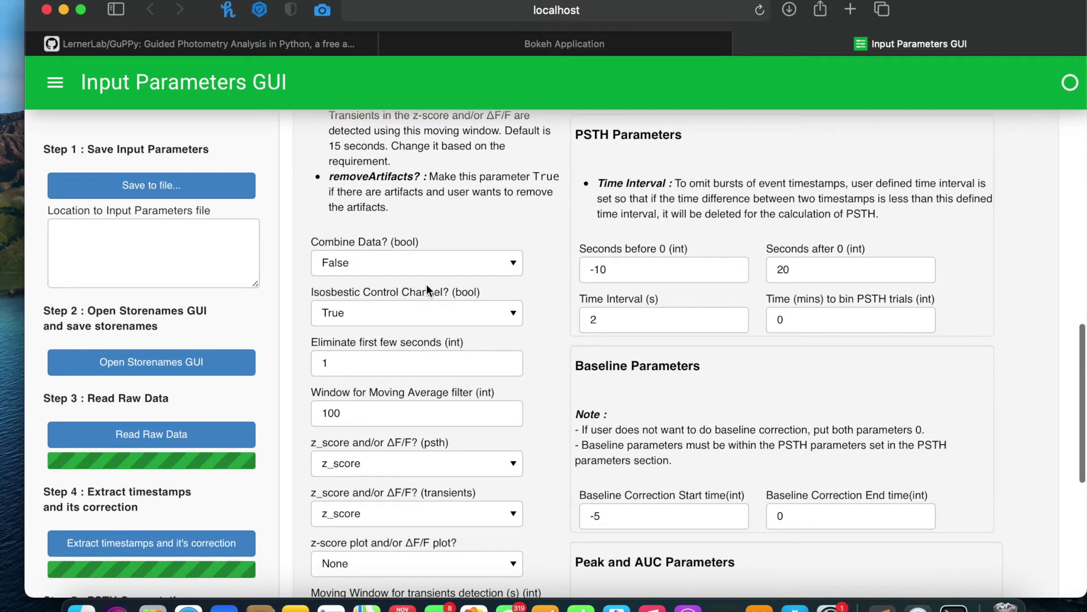
{"action": "left_click", "coordinate": [428, 263]}
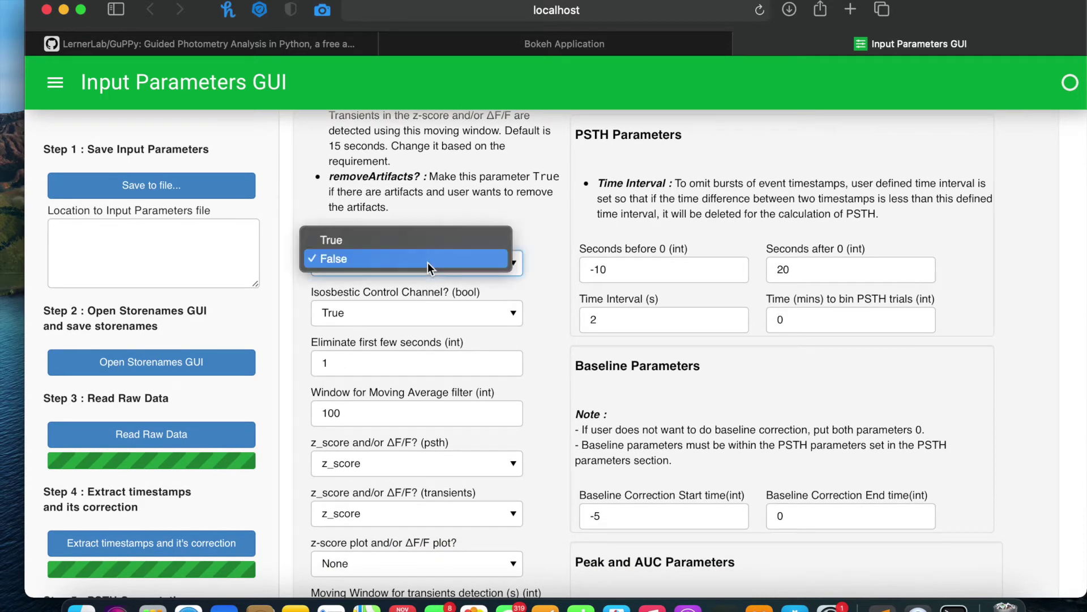
{"action": "left_click", "coordinate": [427, 261]}
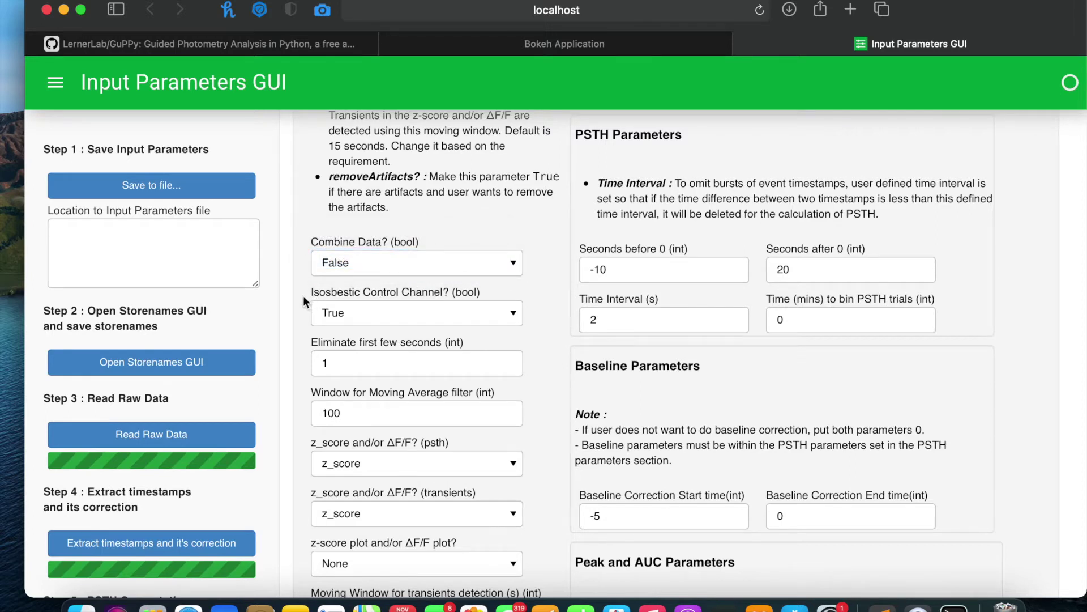
- Check the True and False choices of the Isosbestic Control Channel? parameter
{"action": "scroll", "coordinate": [300, 301], "scroll_direction": "down", "scroll_amount": 1}
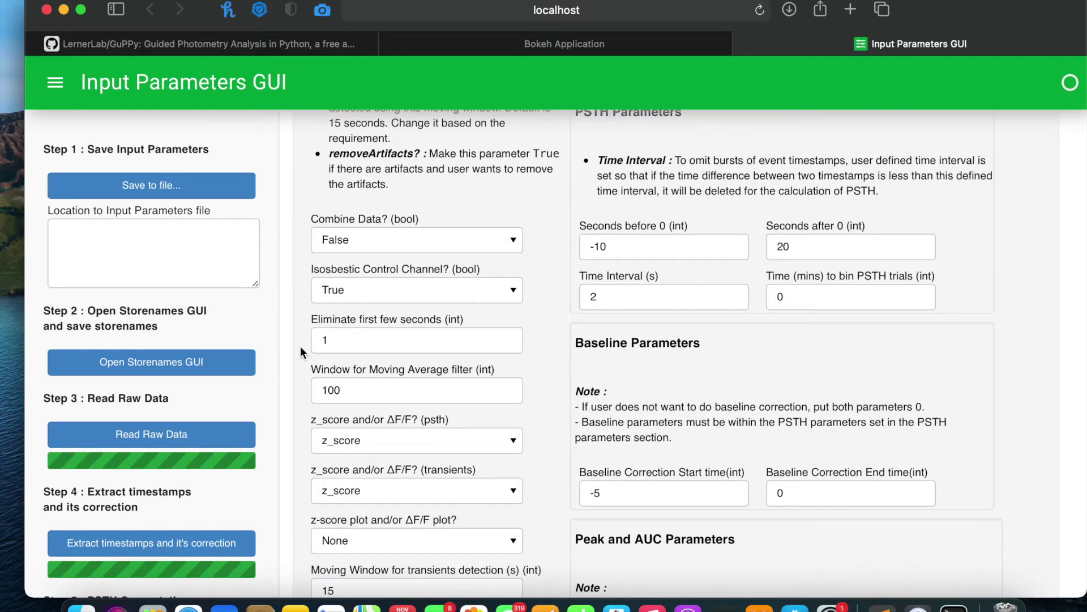
{"action": "scroll", "coordinate": [300, 351], "scroll_direction": "down", "scroll_amount": 1}
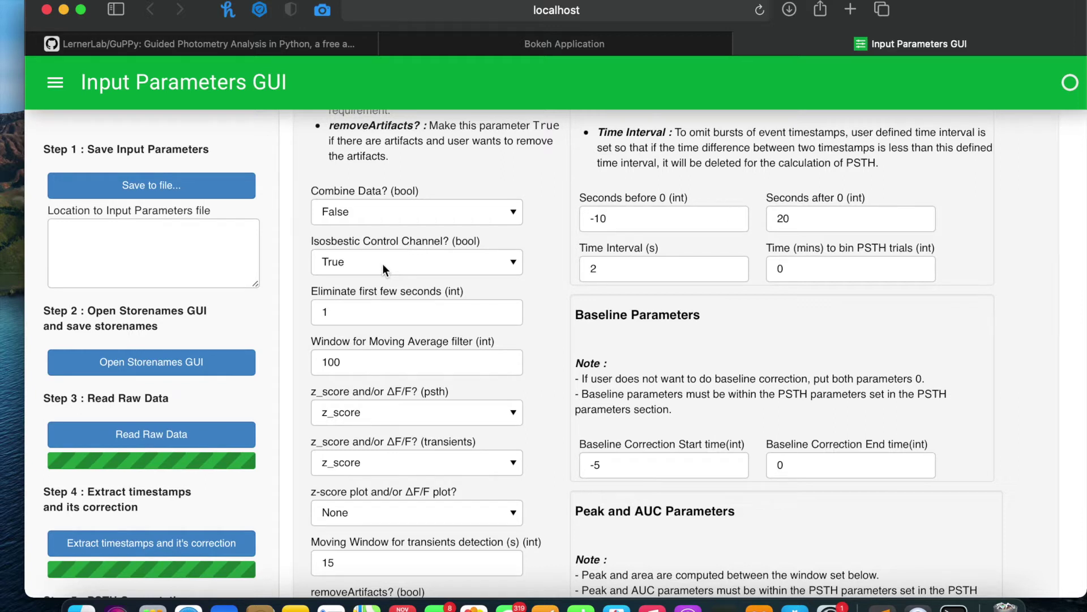
{"action": "left_click", "coordinate": [384, 266]}
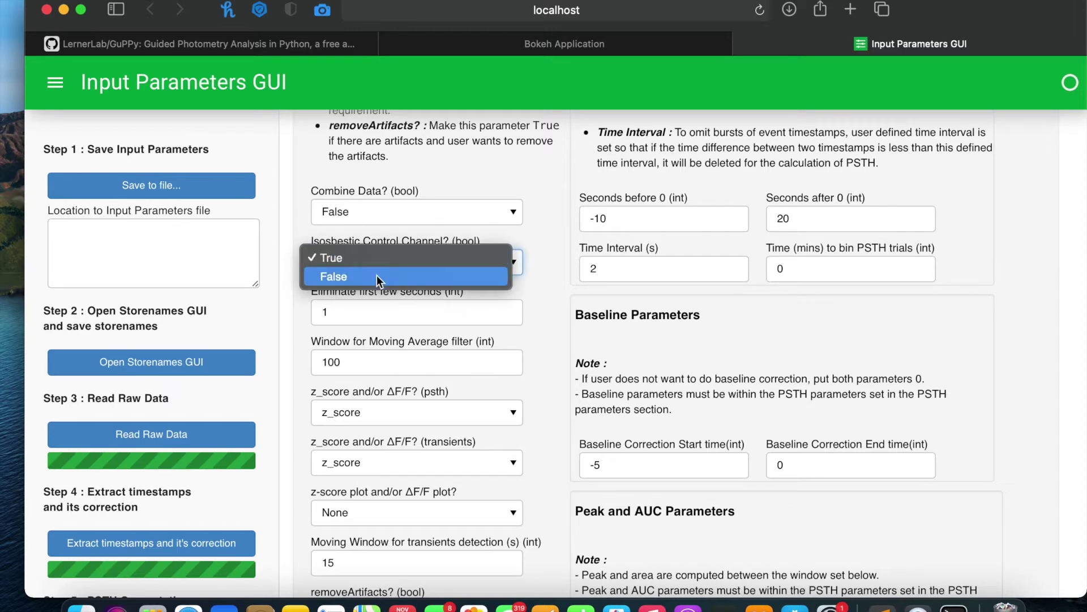
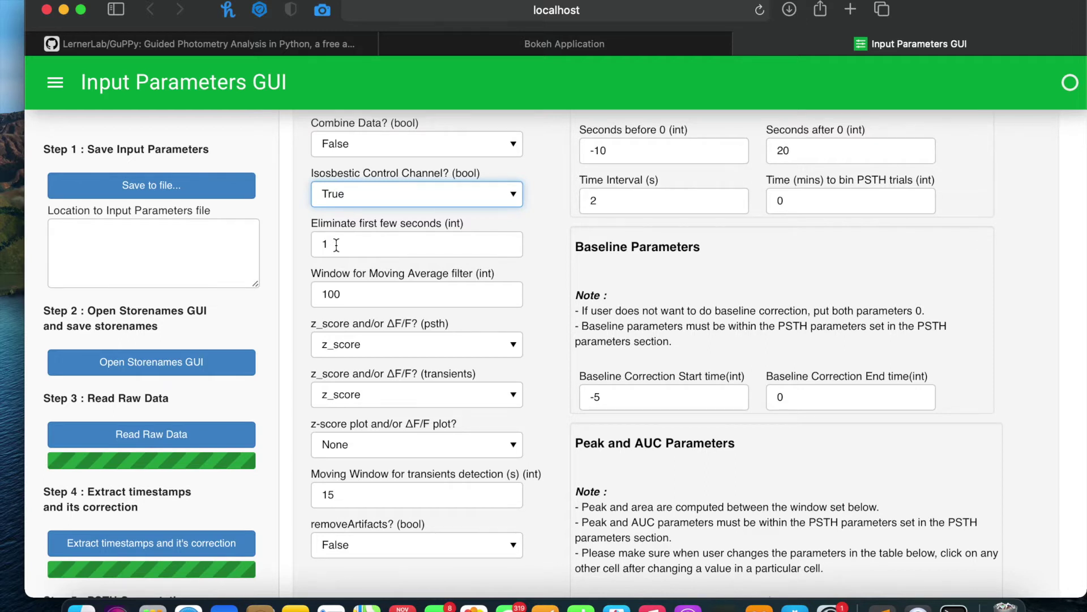
- Examine the Eliminate first few seconds and Window for Moving Average filter values without changing them
{"action": "left_click", "coordinate": [338, 243]}
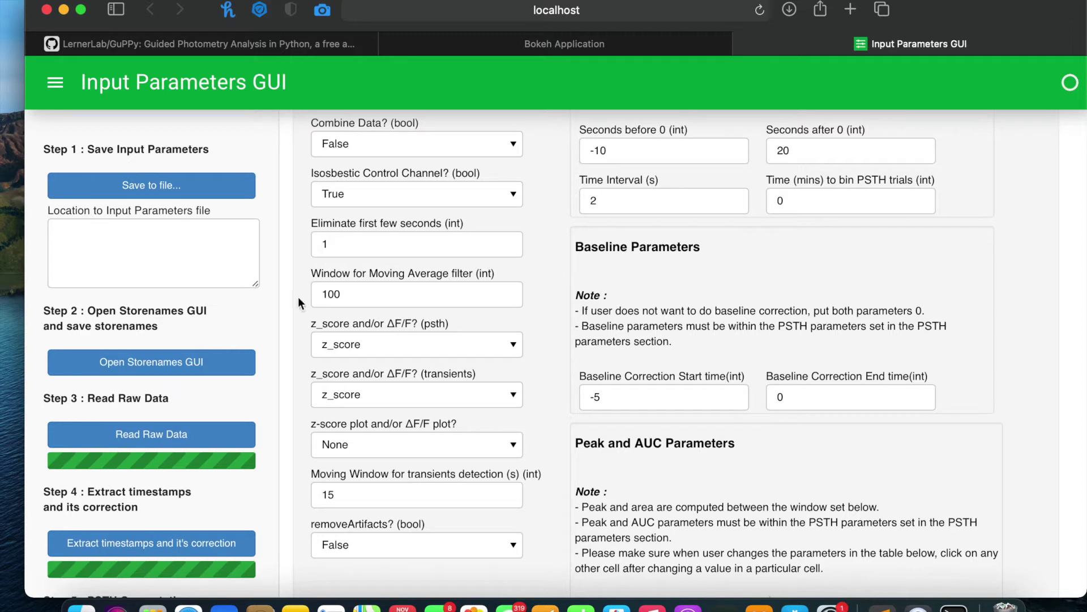
{"action": "scroll", "coordinate": [298, 296], "scroll_direction": "down", "scroll_amount": 2}
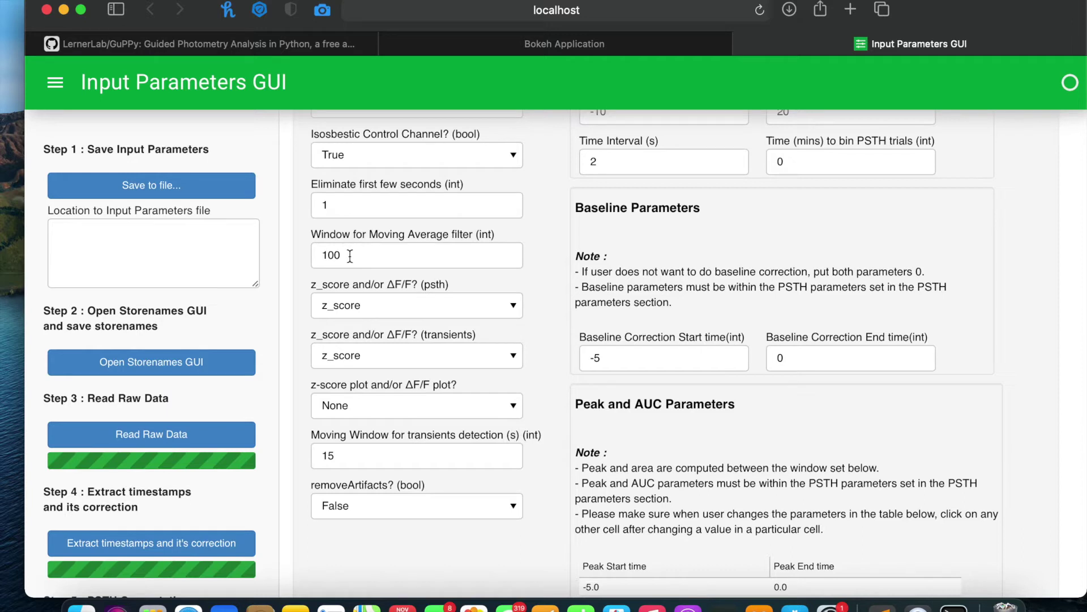
{"action": "left_click_drag", "start_coordinate": [350, 256], "coordinate": [315, 258]}
{"action": "left_click", "coordinate": [297, 296]}
{"action": "scroll", "coordinate": [302, 311], "scroll_direction": "down", "scroll_amount": 1}
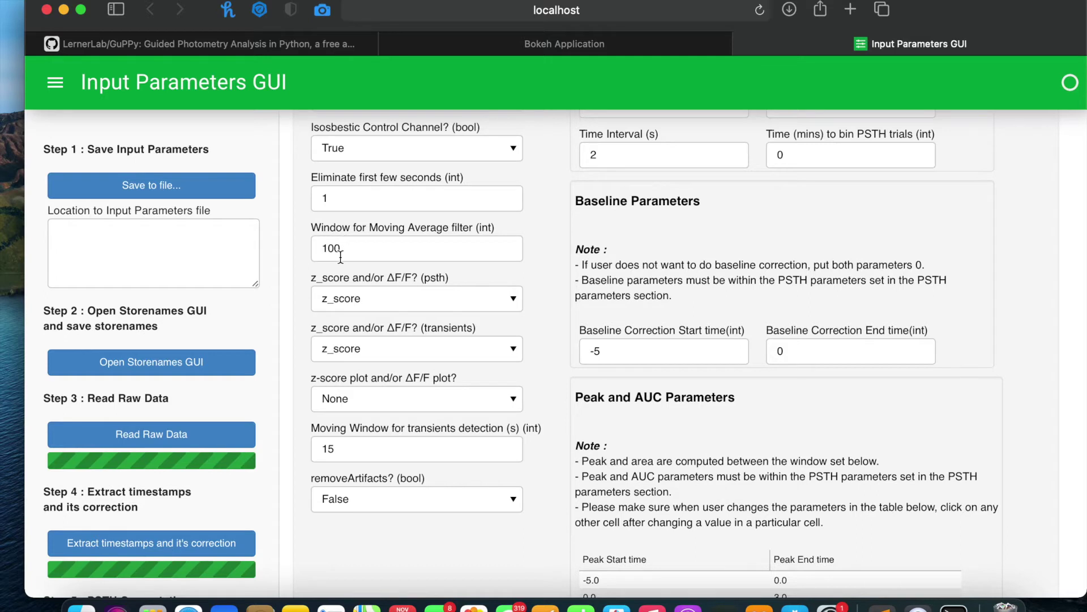
- Review the z_score, dff and Both choices for the PSTH and transients computations, keeping z_score for each
{"action": "scroll", "coordinate": [295, 287], "scroll_direction": "down", "scroll_amount": 3}
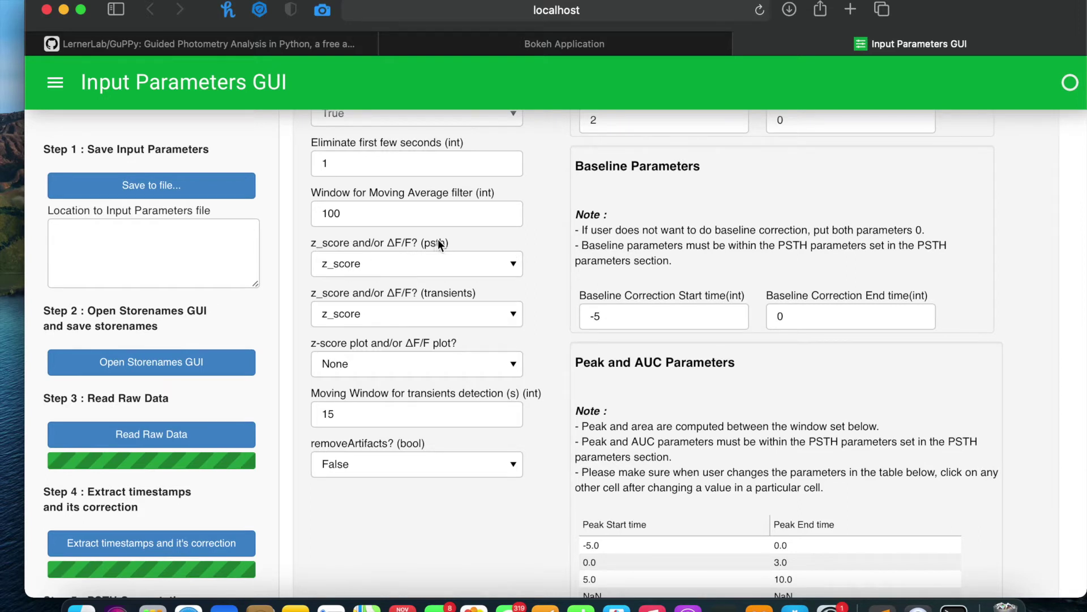
{"action": "left_click", "coordinate": [395, 266]}
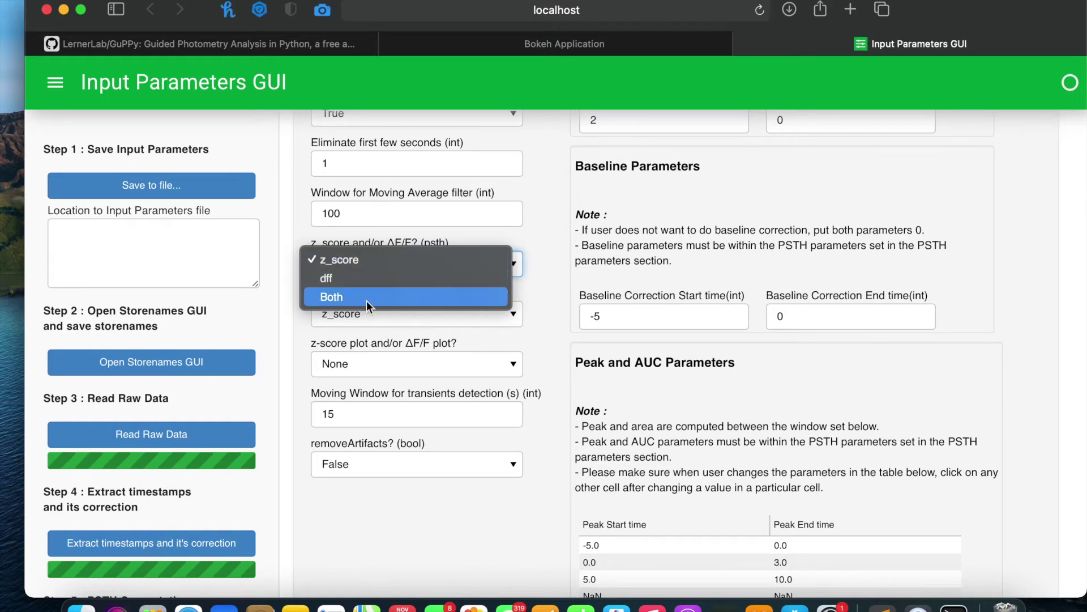
{"action": "left_click", "coordinate": [371, 261]}
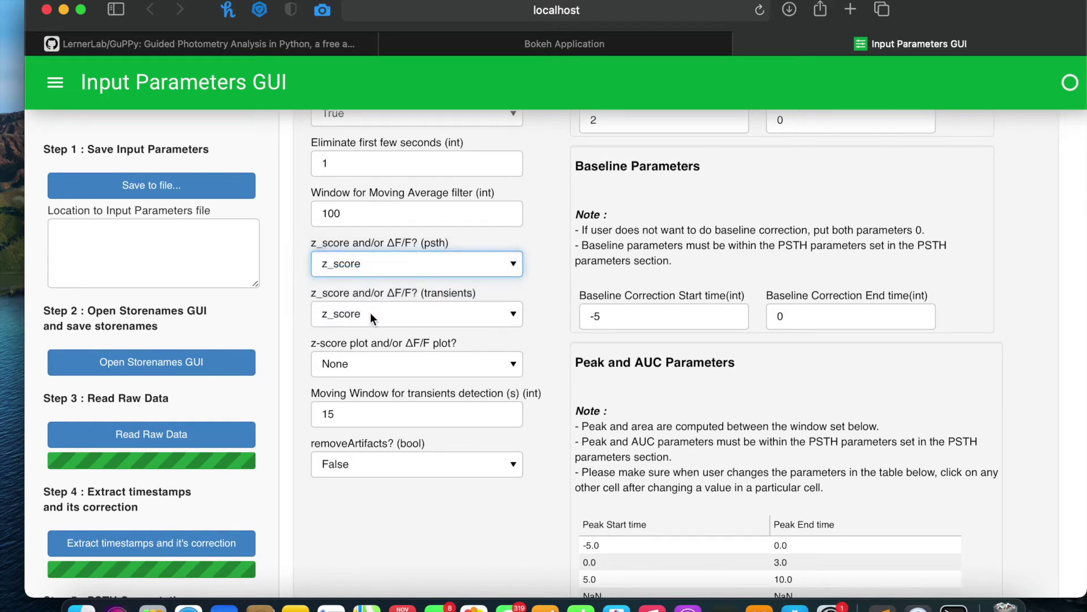
{"action": "left_click", "coordinate": [372, 315]}
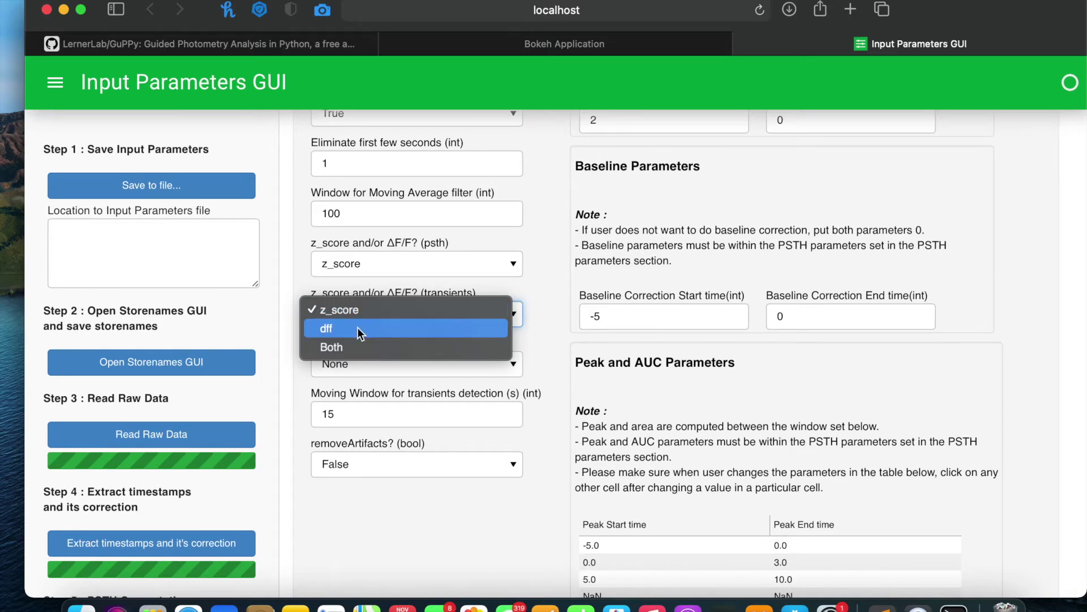
{"action": "left_click", "coordinate": [357, 314]}
- Check the choices for the z-score plot and/or ΔF/F plot parameter and leave it at None
{"action": "scroll", "coordinate": [357, 313], "scroll_direction": "down", "scroll_amount": 2}
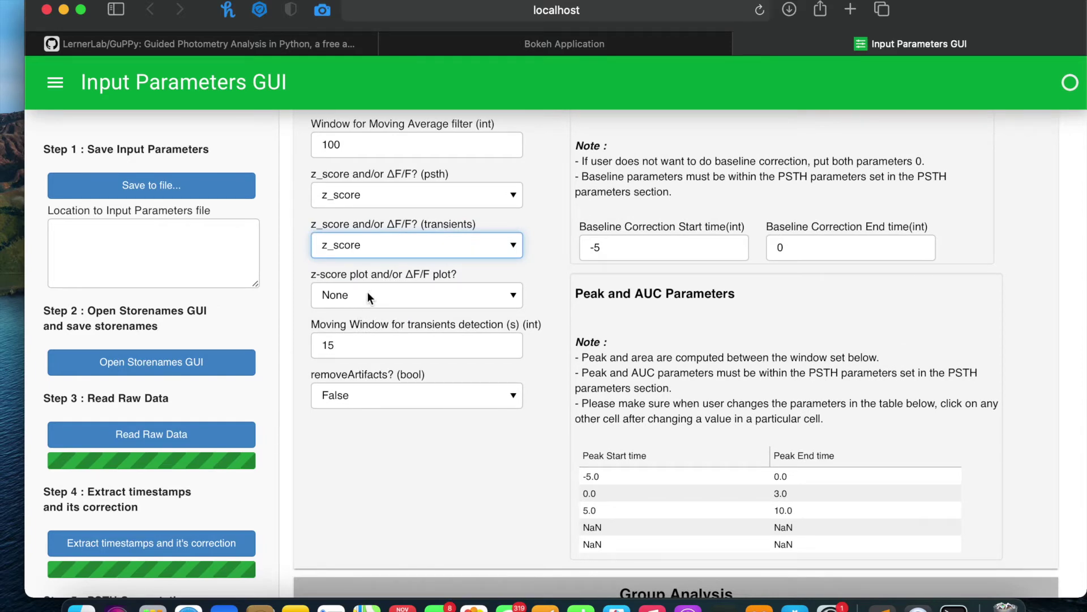
{"action": "left_click", "coordinate": [367, 293]}
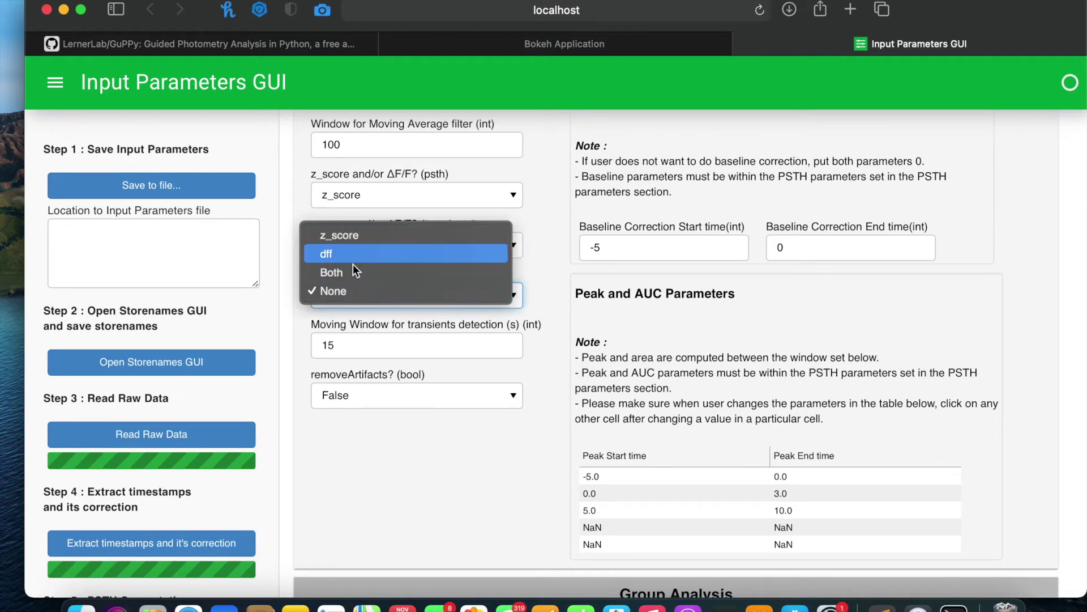
{"action": "left_click", "coordinate": [303, 343]}
- Examine the transients detection moving window and the removeArtifacts? choices, leaving both parameters as they are
{"action": "scroll", "coordinate": [302, 343], "scroll_direction": "down", "scroll_amount": 3}
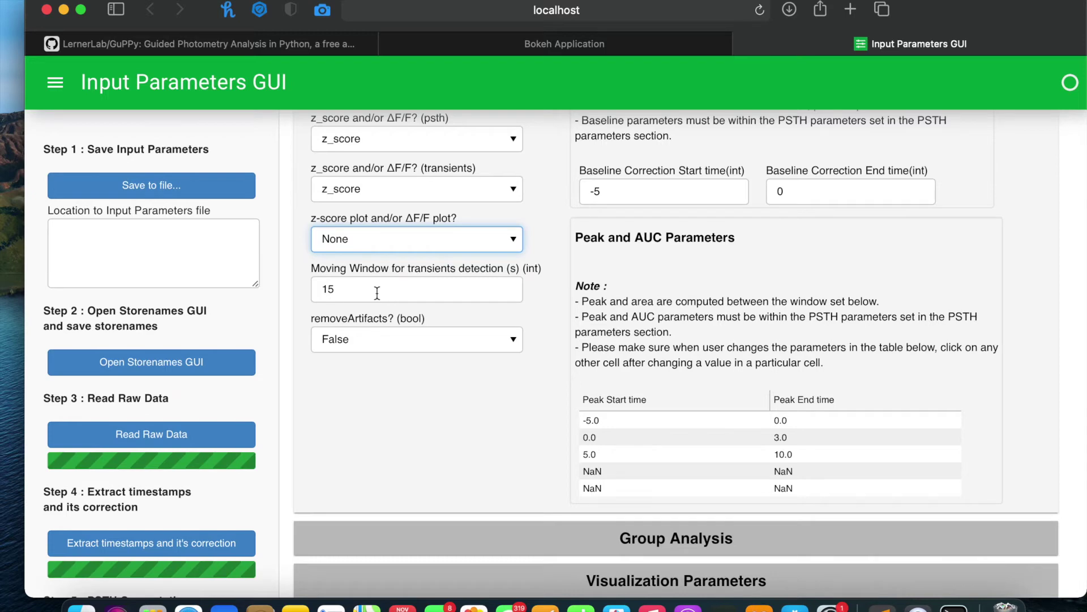
{"action": "double_click", "coordinate": [337, 290]}
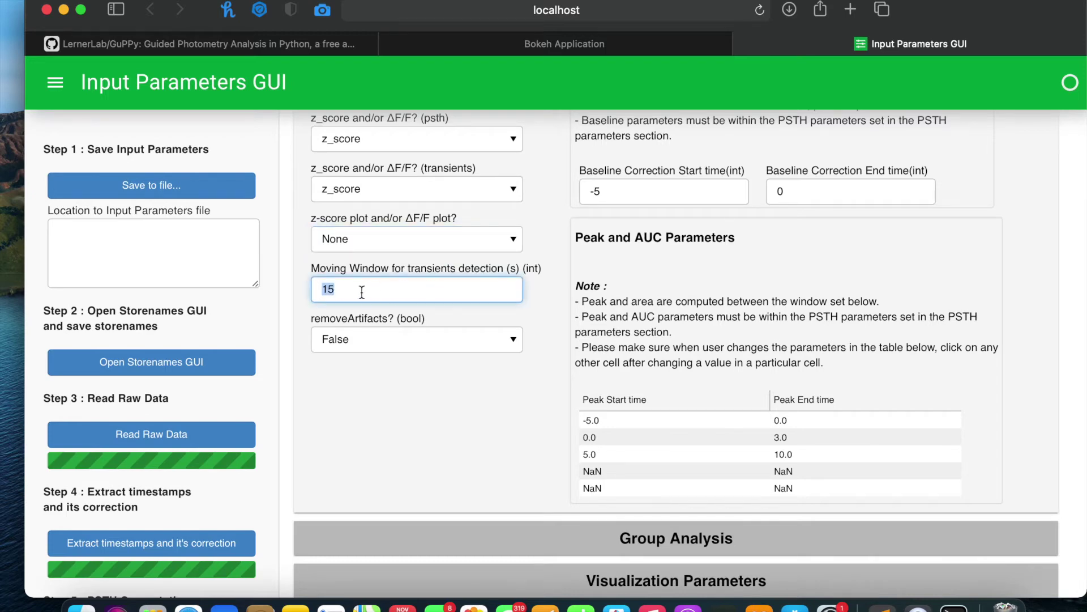
{"action": "left_click", "coordinate": [365, 314]}
{"action": "scroll", "coordinate": [364, 311], "scroll_direction": "down", "scroll_amount": 1}
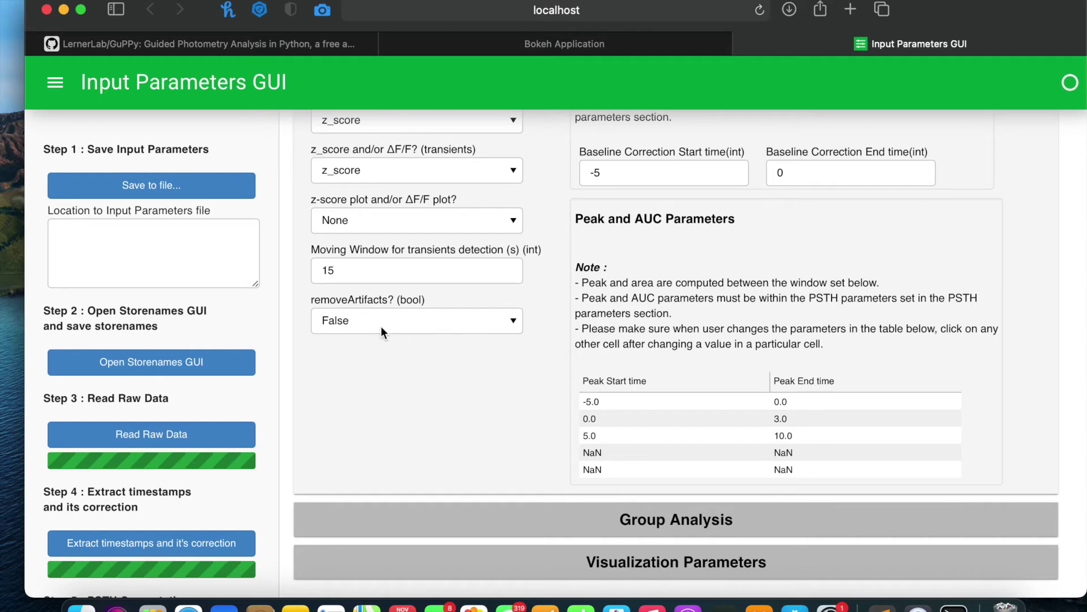
{"action": "left_click", "coordinate": [381, 324]}
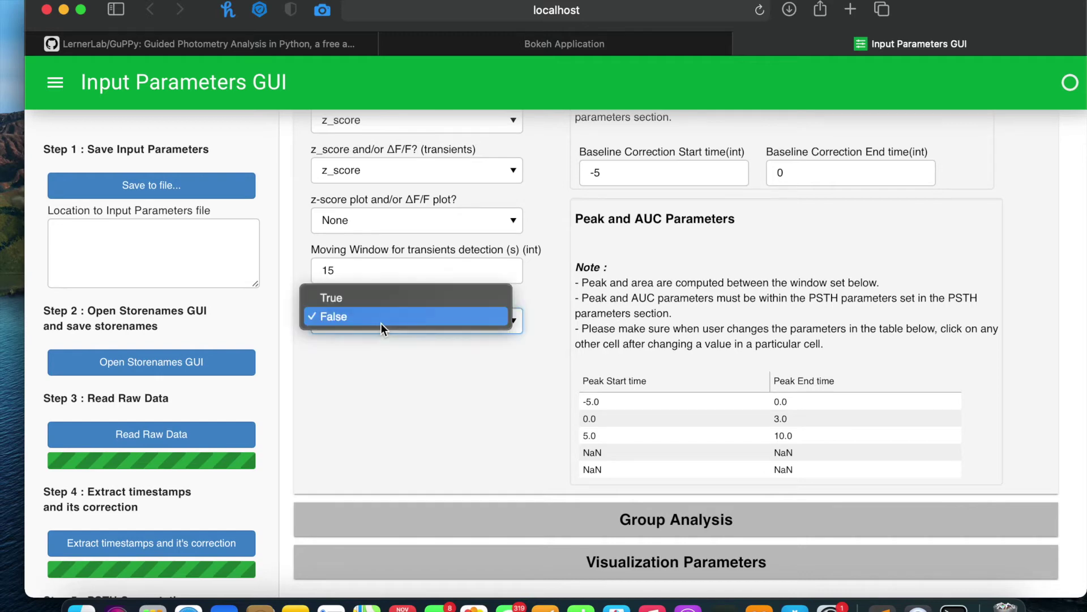
{"action": "left_click", "coordinate": [362, 346]}
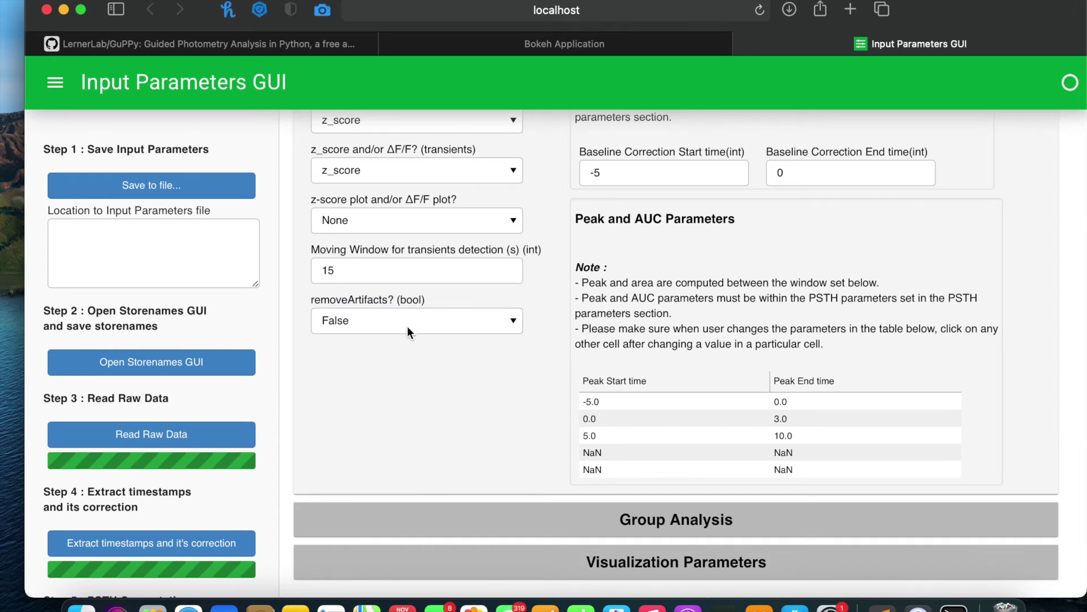
- Review the z-score computation methods in Z-score Parameters and keep standard z-score
{"action": "scroll", "coordinate": [546, 417], "scroll_direction": "up", "scroll_amount": 10}
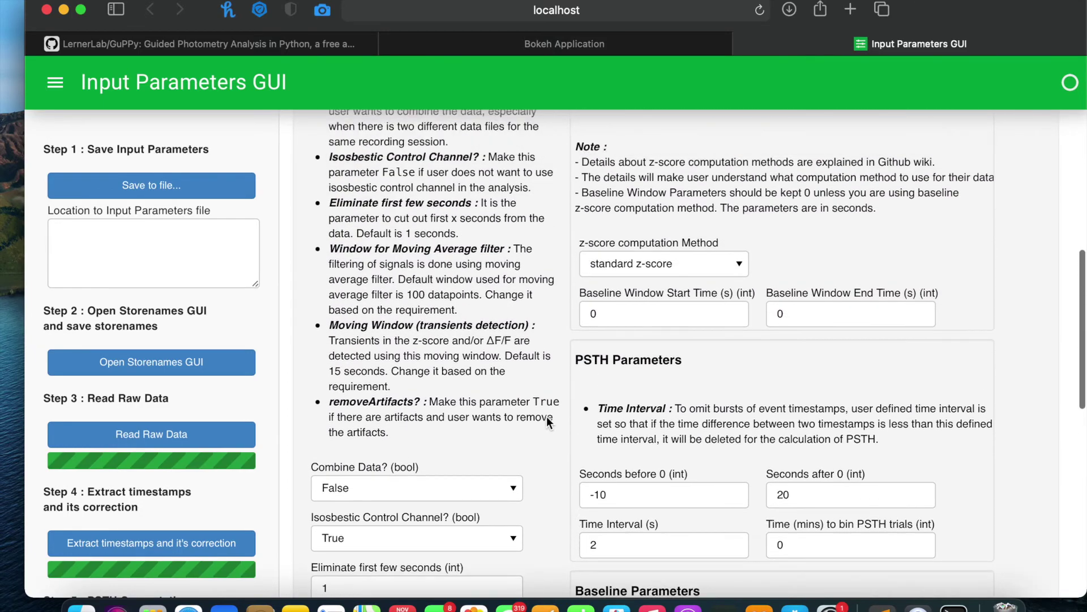
{"action": "scroll", "coordinate": [546, 416], "scroll_direction": "up", "scroll_amount": 5}
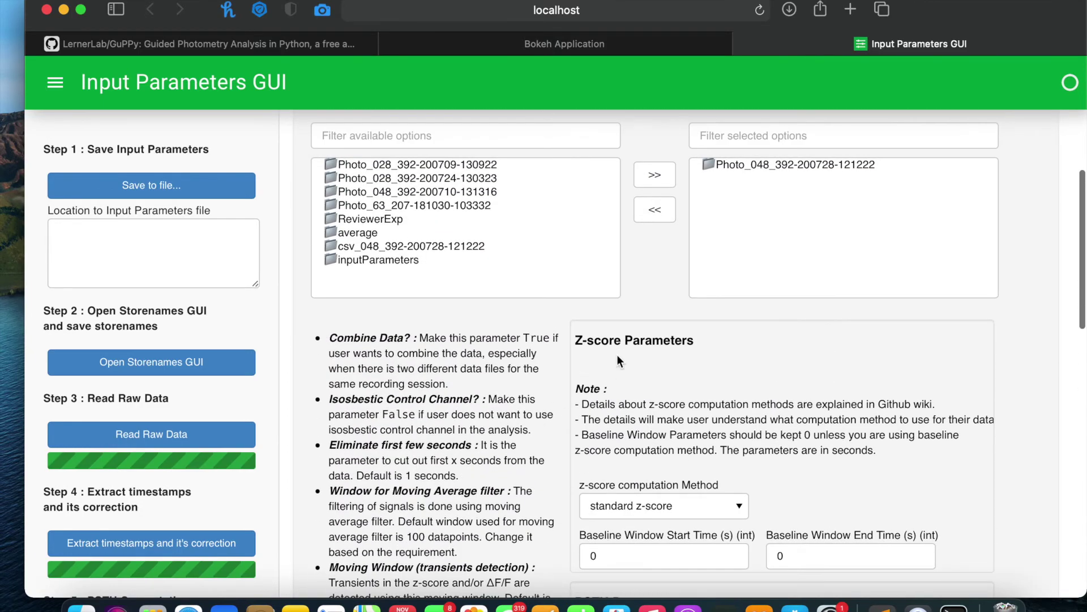
{"action": "scroll", "coordinate": [620, 350], "scroll_direction": "down", "scroll_amount": 2}
{"action": "scroll", "coordinate": [640, 344], "scroll_direction": "down", "scroll_amount": 2}
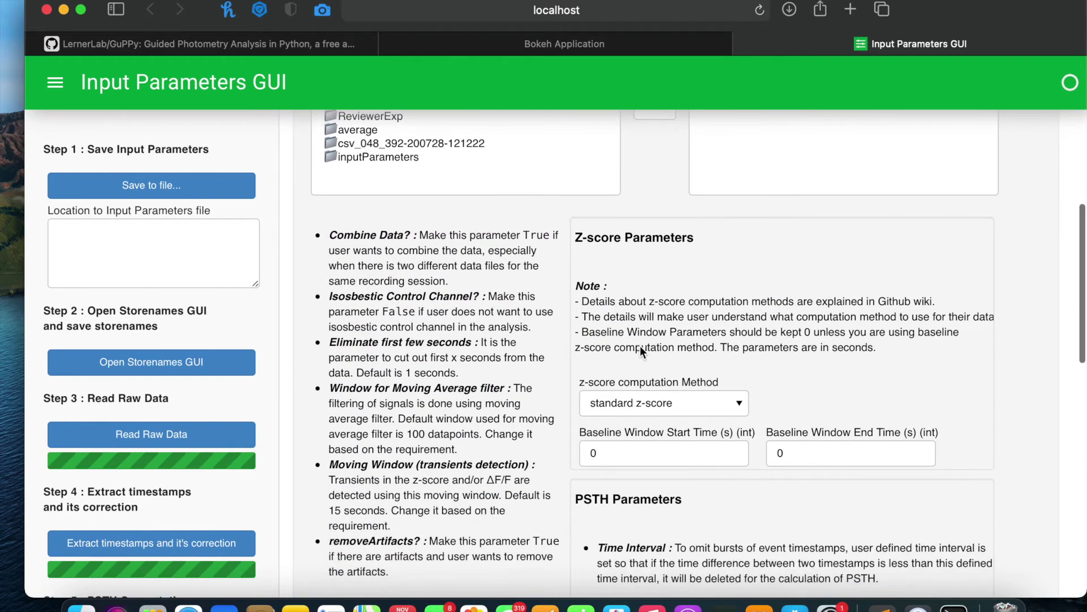
{"action": "left_click", "coordinate": [635, 401]}
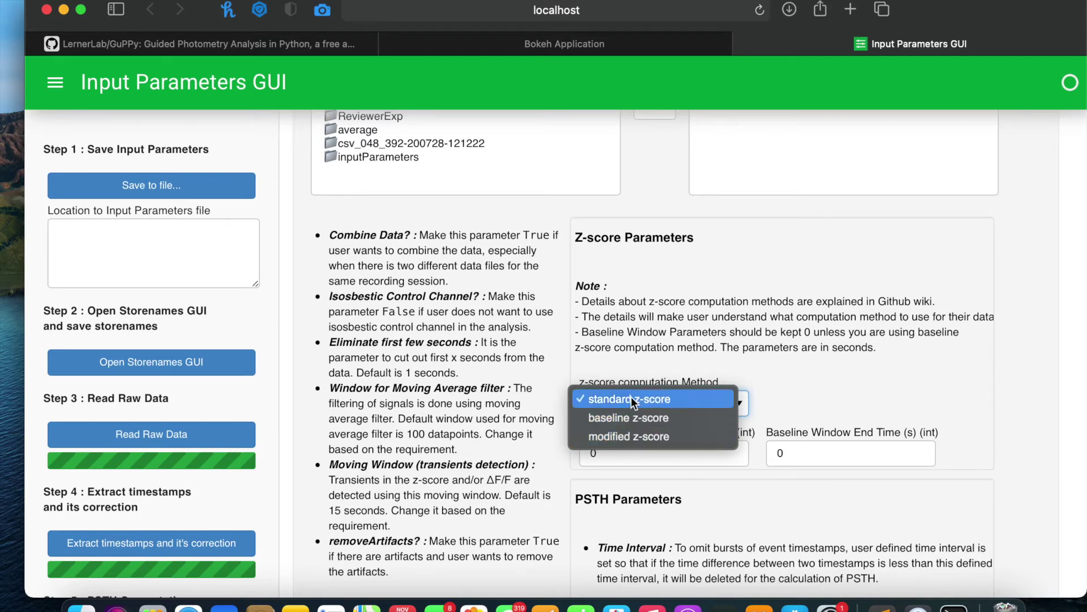
{"action": "left_click", "coordinate": [673, 354]}
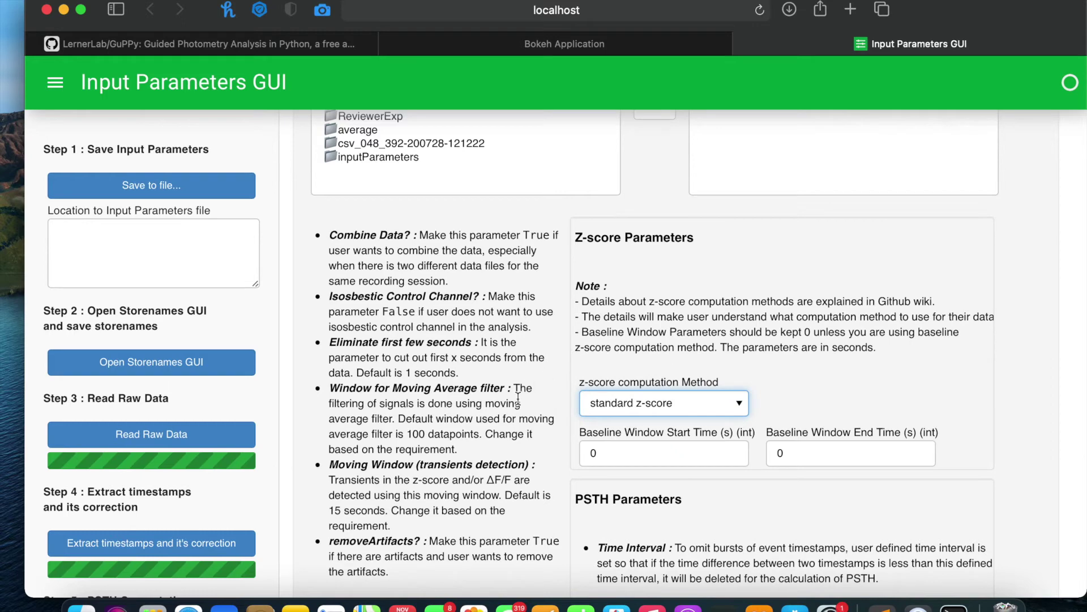
{"action": "scroll", "coordinate": [518, 400], "scroll_direction": "down", "scroll_amount": 2}
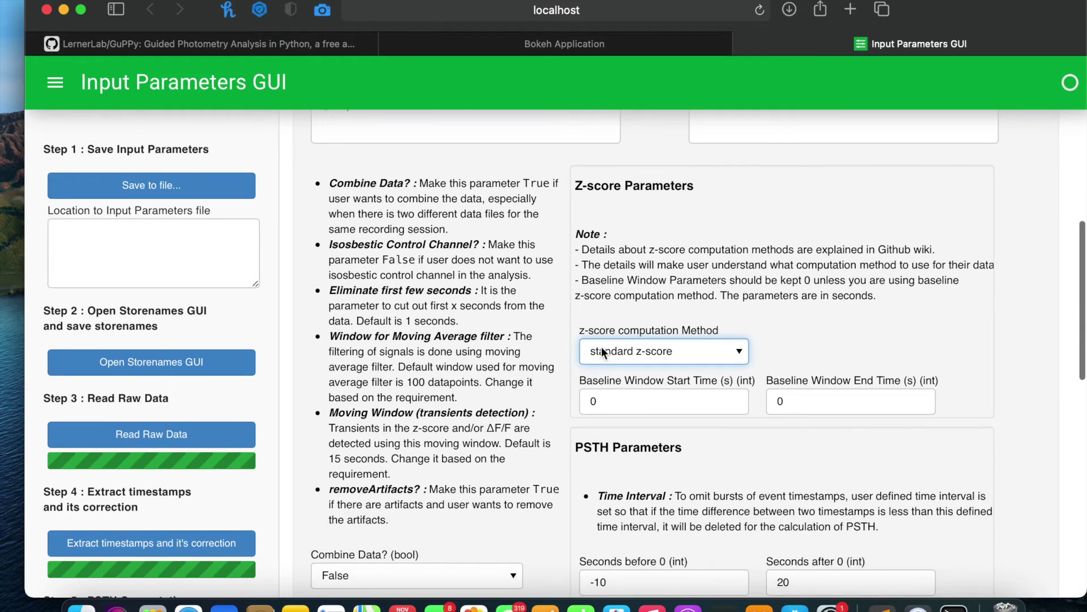
- Review the Seconds before 0 and Seconds after 0 values in PSTH Parameters, leaving both as they are
{"action": "scroll", "coordinate": [535, 399], "scroll_direction": "down", "scroll_amount": 1}
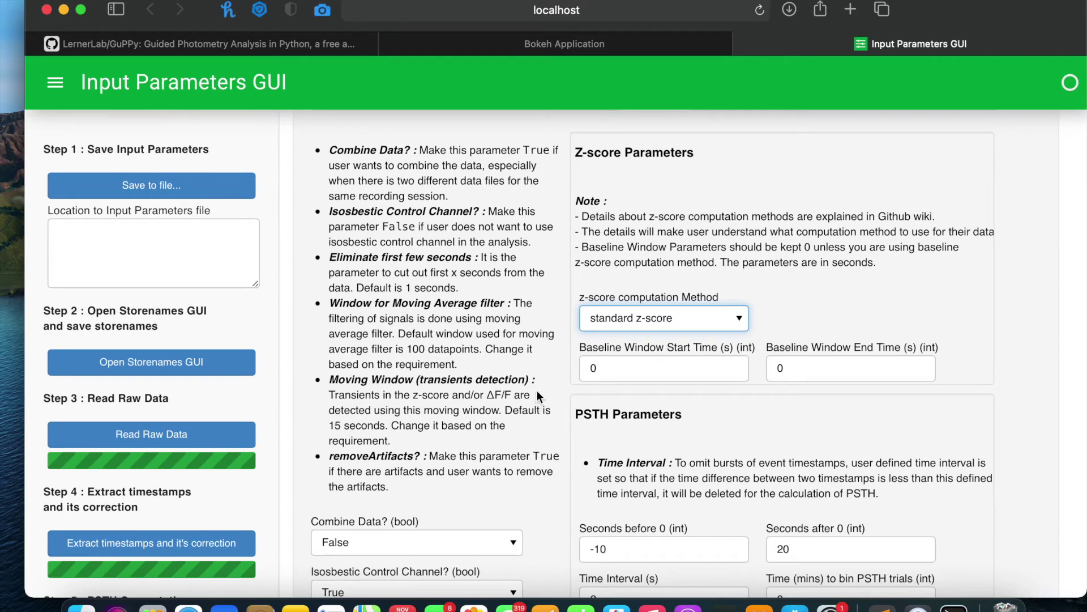
{"action": "scroll", "coordinate": [537, 395], "scroll_direction": "down", "scroll_amount": 6}
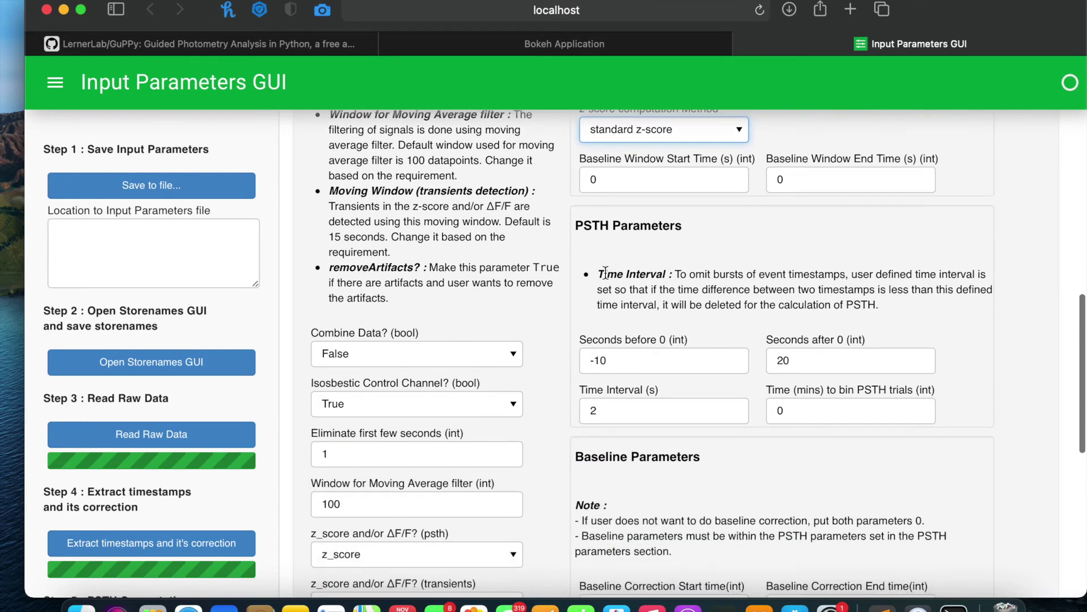
{"action": "scroll", "coordinate": [597, 322], "scroll_direction": "down", "scroll_amount": 2}
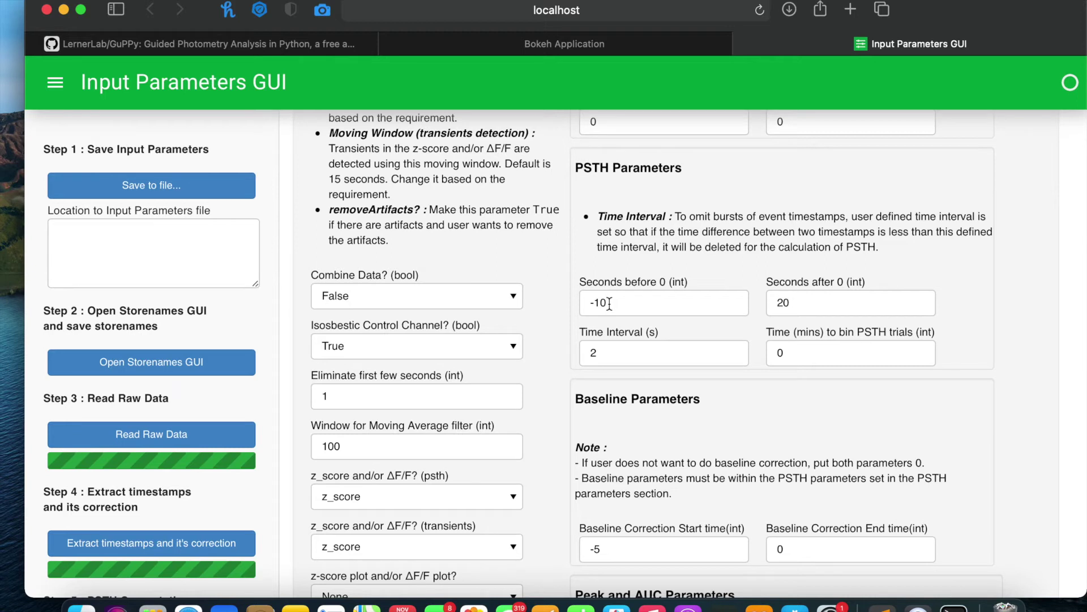
{"action": "left_click_drag", "start_coordinate": [609, 304], "coordinate": [583, 305]}
{"action": "left_click", "coordinate": [564, 314]}
{"action": "double_click", "coordinate": [797, 302]}
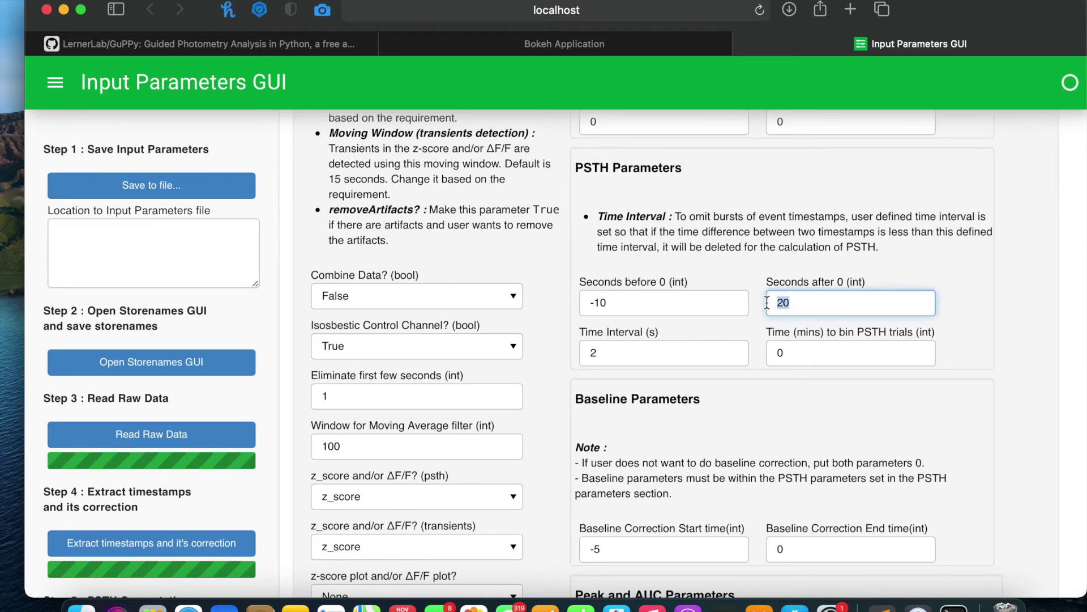
{"action": "left_click", "coordinate": [733, 325]}
- Check the Time Interval and the Time (mins) to bin PSTH trials parameters without changing them
{"action": "scroll", "coordinate": [732, 328], "scroll_direction": "down", "scroll_amount": 3}
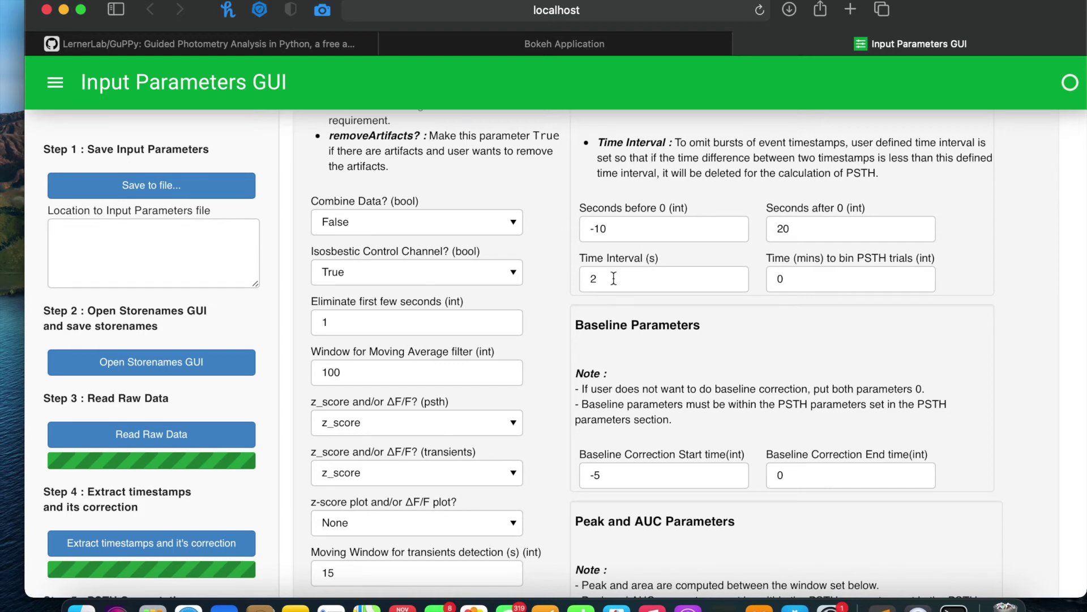
{"action": "left_click_drag", "start_coordinate": [611, 278], "coordinate": [585, 278]}
{"action": "left_click", "coordinate": [601, 300]}
{"action": "scroll", "coordinate": [736, 272], "scroll_direction": "down", "scroll_amount": 1}
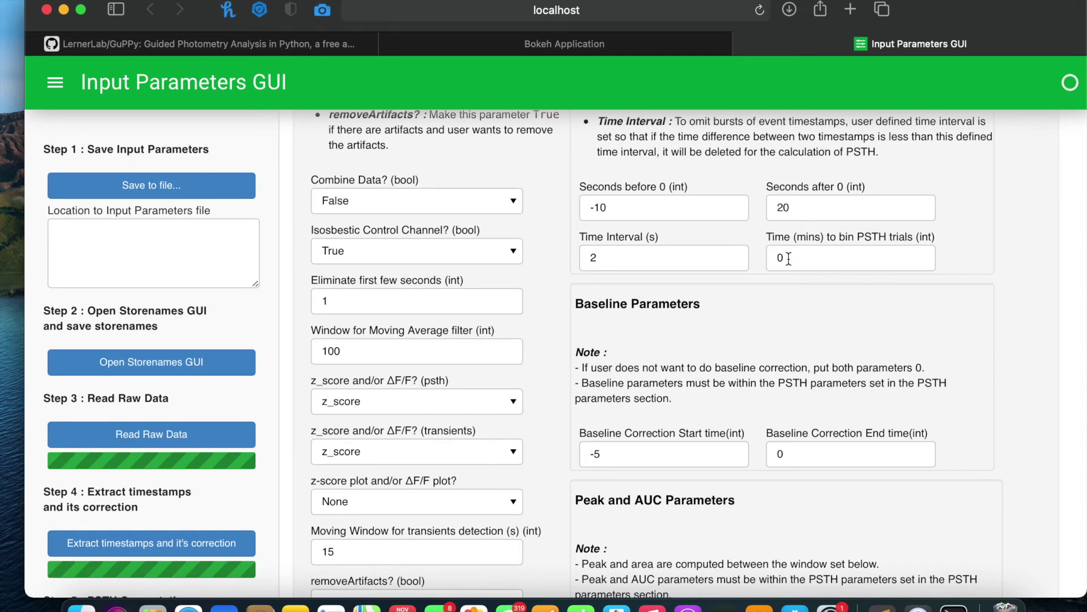
{"action": "left_click_drag", "start_coordinate": [788, 258], "coordinate": [760, 259]}
{"action": "left_click", "coordinate": [763, 308]}
- Examine the baseline correction start and end times and the Peak and AUC Parameters notes and time table
{"action": "scroll", "coordinate": [722, 355], "scroll_direction": "down", "scroll_amount": 3}
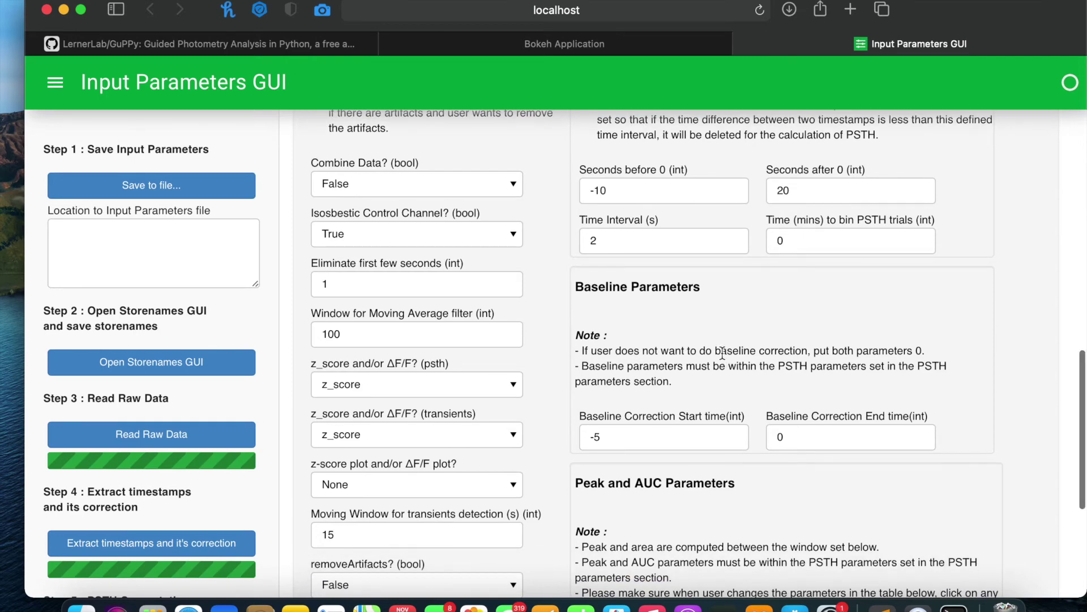
{"action": "scroll", "coordinate": [722, 352], "scroll_direction": "down", "scroll_amount": 5}
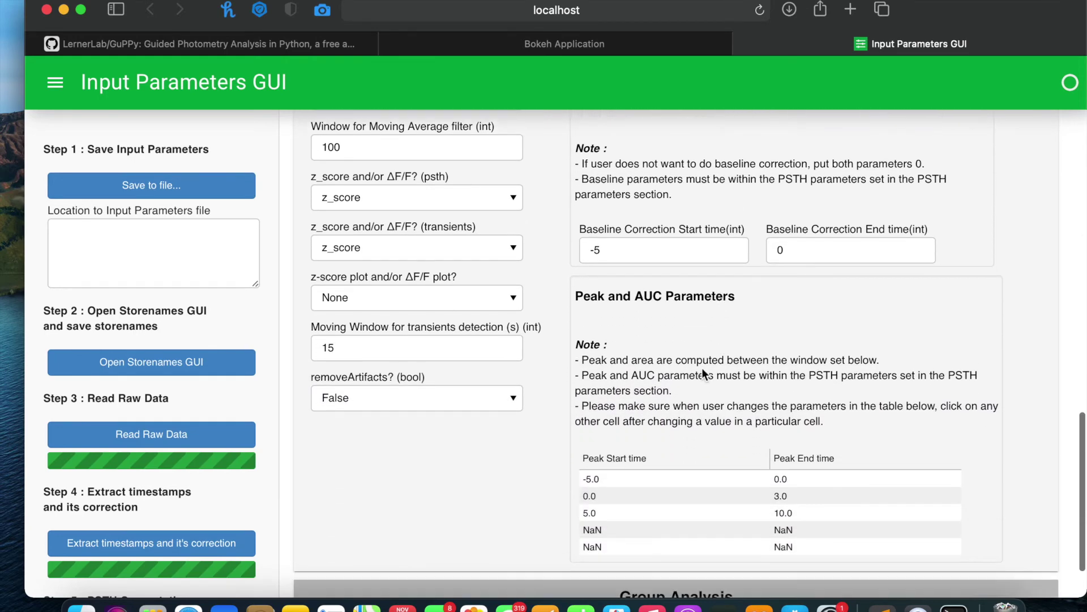
{"action": "scroll", "coordinate": [691, 371], "scroll_direction": "up", "scroll_amount": 2}
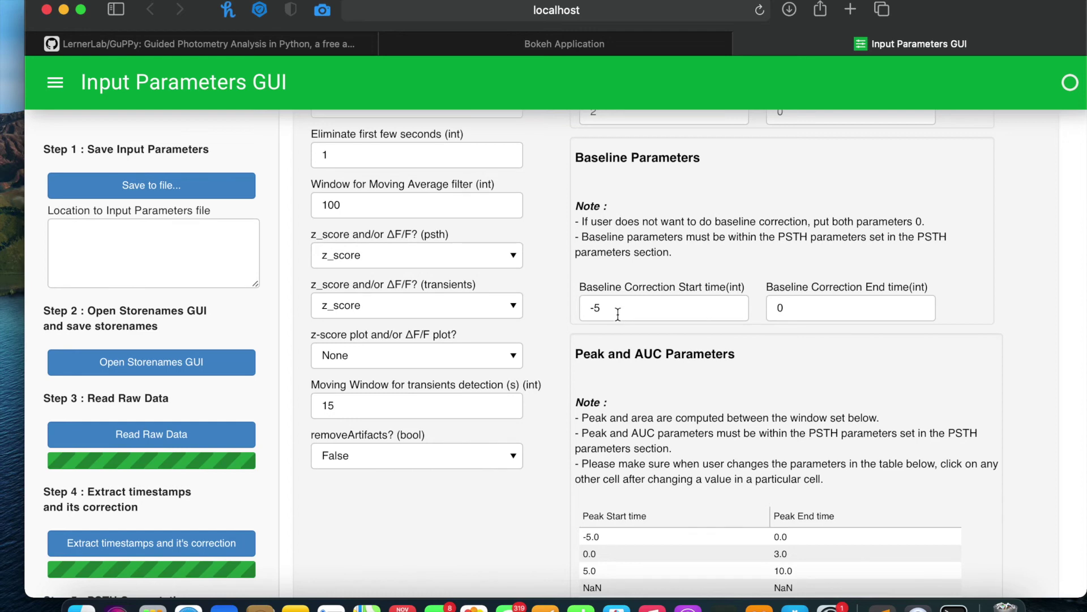
{"action": "scroll", "coordinate": [658, 397], "scroll_direction": "down", "scroll_amount": 3}
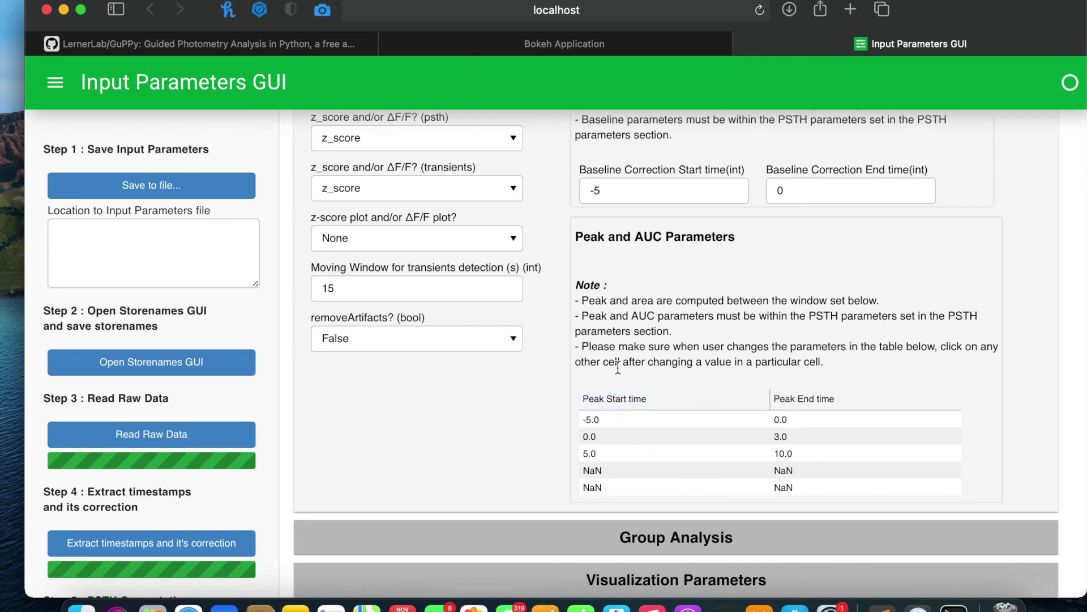
{"action": "scroll", "coordinate": [617, 368], "scroll_direction": "down", "scroll_amount": 1}
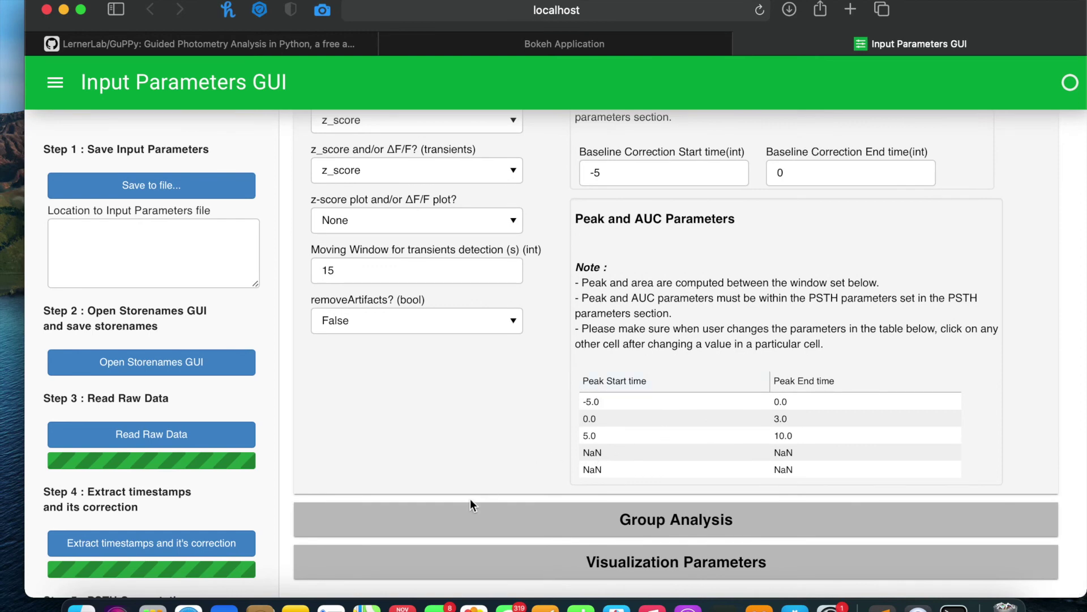
- Collapse the Individual Analysis section and expand Group Analysis to show its folder selector and Average Group? parameter
{"action": "scroll", "coordinate": [468, 426], "scroll_direction": "up", "scroll_amount": 15}
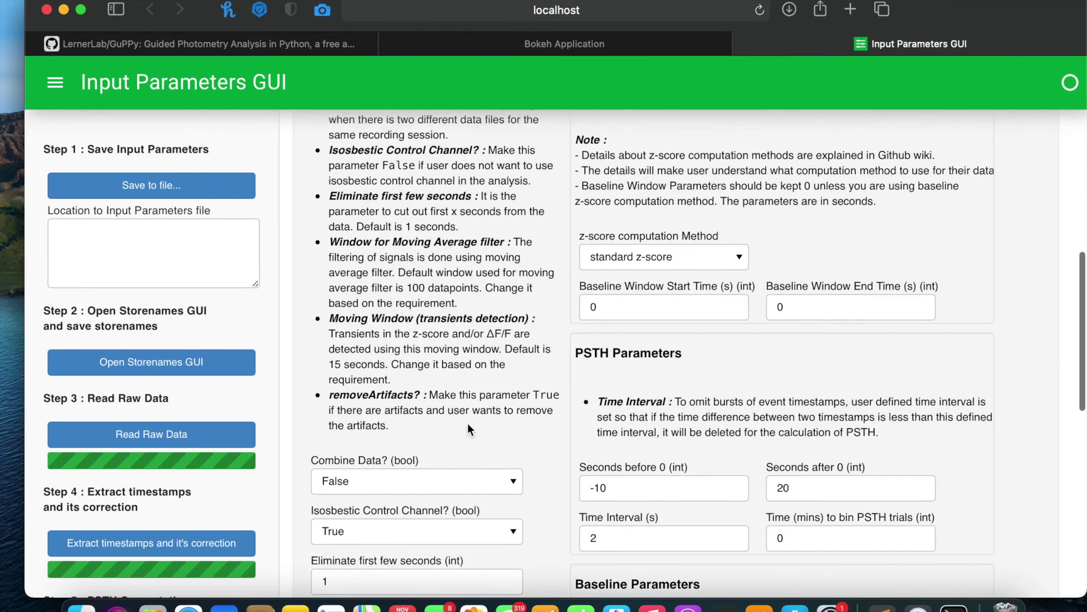
{"action": "scroll", "coordinate": [467, 423], "scroll_direction": "up", "scroll_amount": 5}
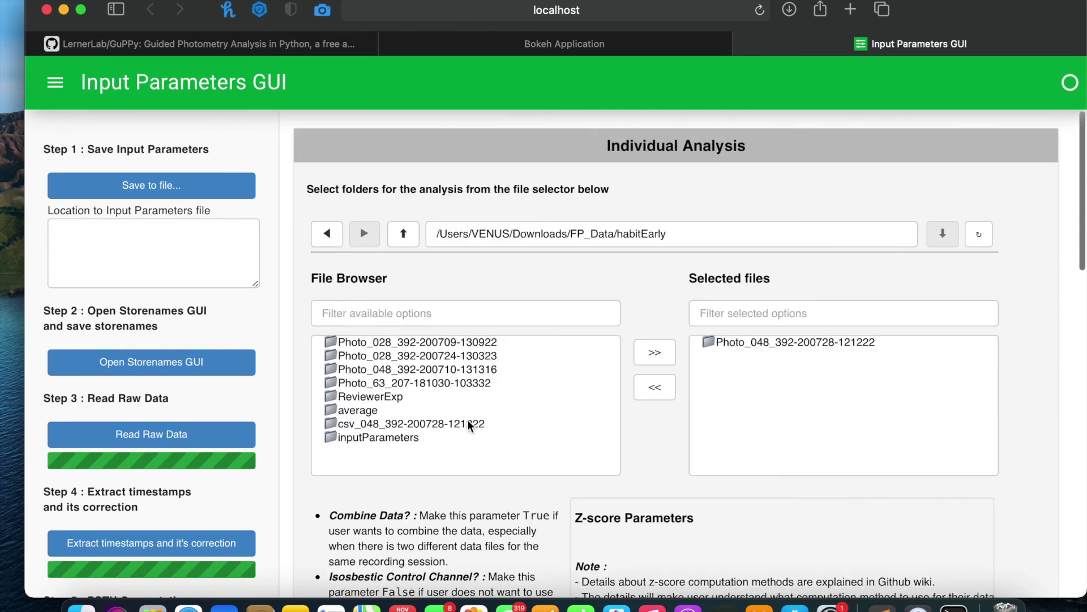
{"action": "left_click", "coordinate": [511, 149]}
{"action": "left_click", "coordinate": [505, 188]}
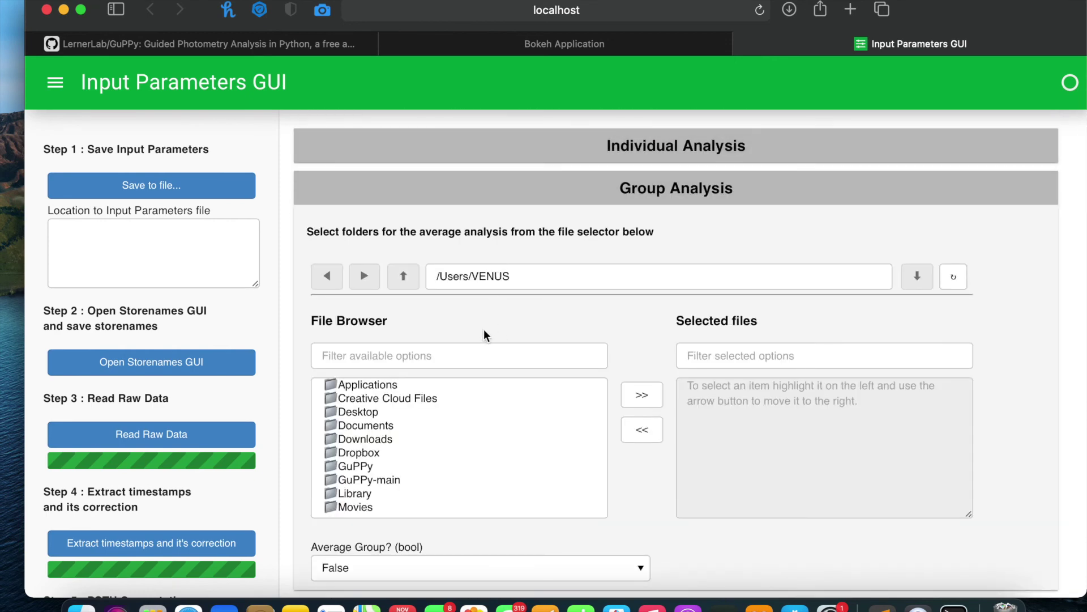
{"action": "scroll", "coordinate": [484, 331], "scroll_direction": "down", "scroll_amount": 2}
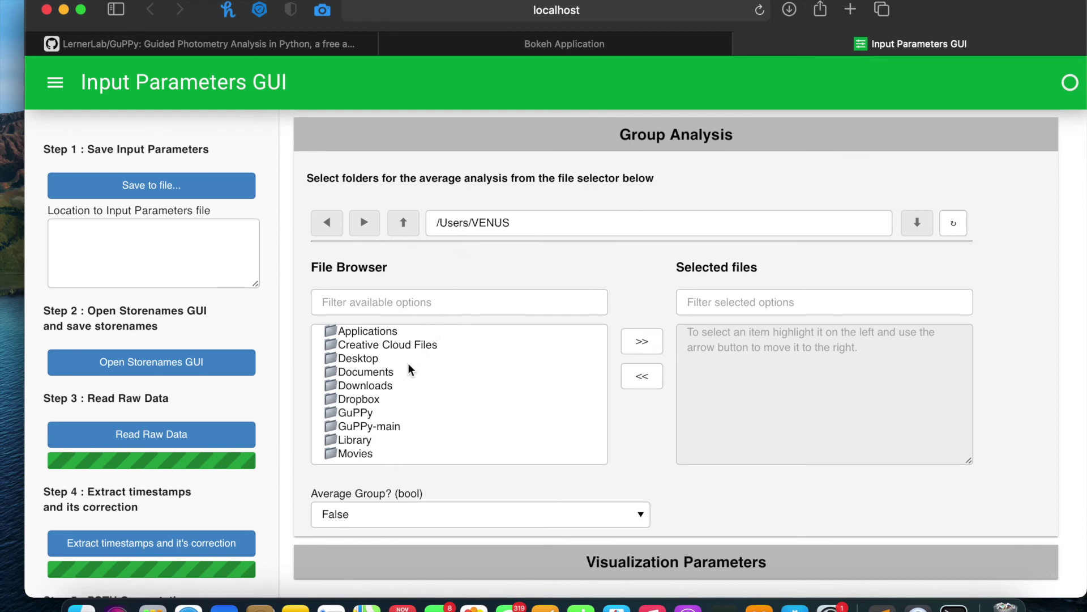
- Highlight the Downloads folder for group analysis, keep Average Group? at False and collapse the section
{"action": "left_click", "coordinate": [389, 385]}
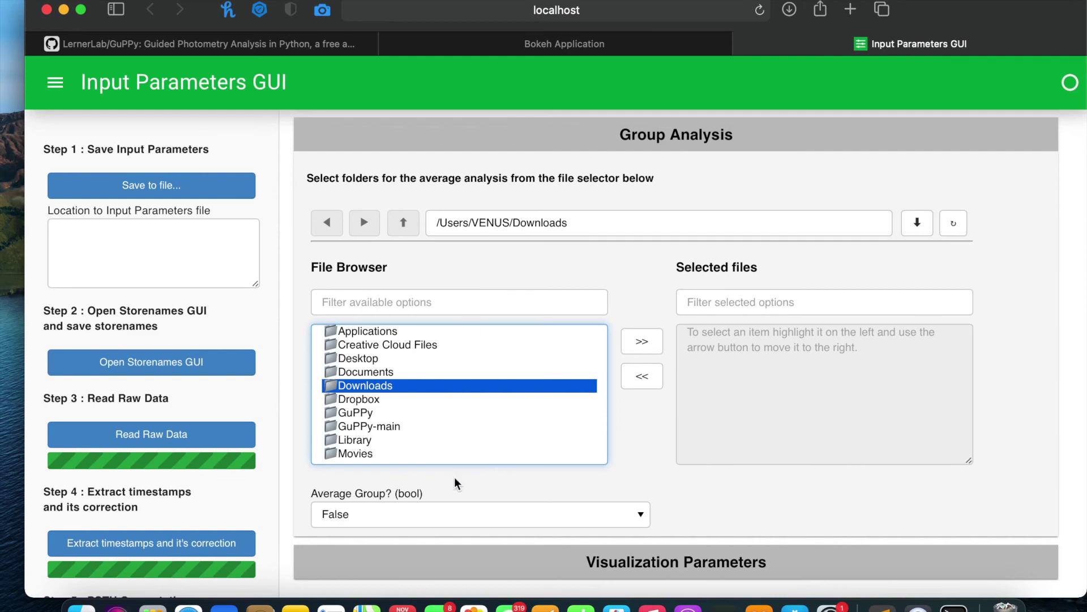
{"action": "left_click", "coordinate": [417, 515]}
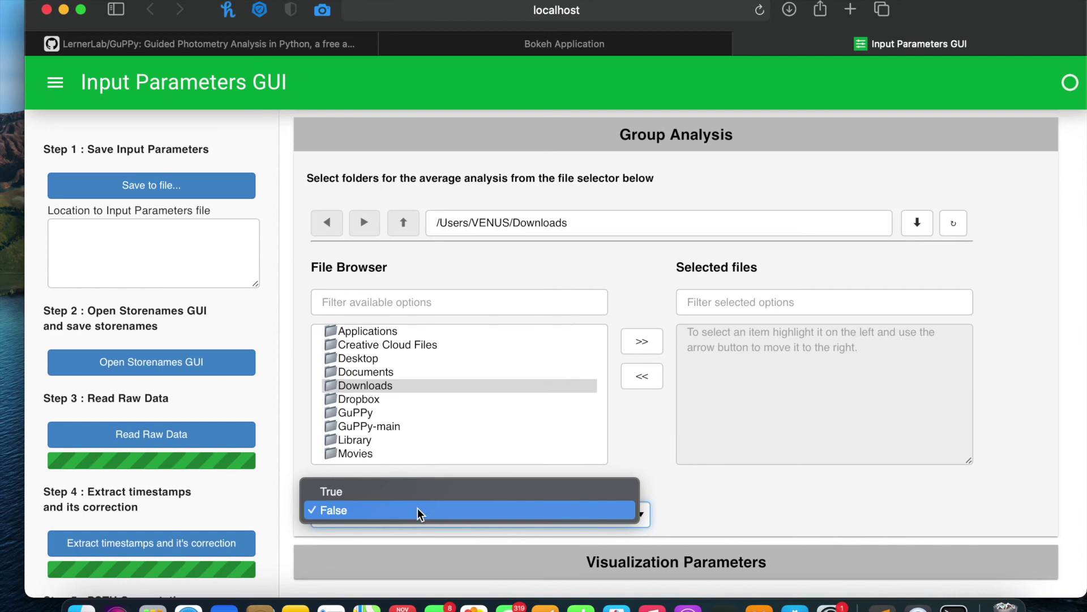
{"action": "left_click", "coordinate": [417, 510]}
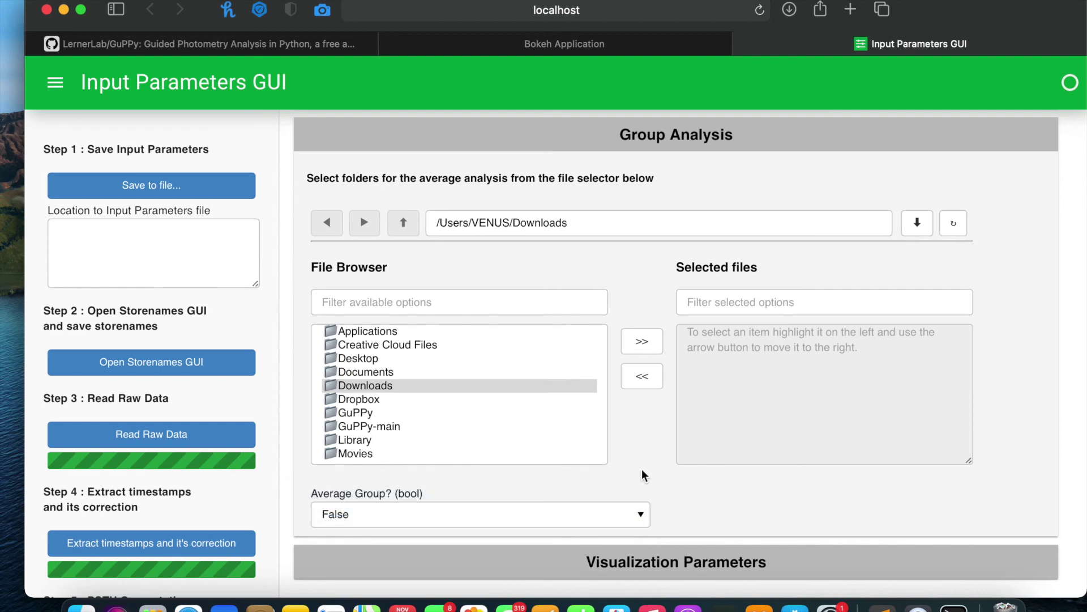
{"action": "left_click", "coordinate": [642, 136]}
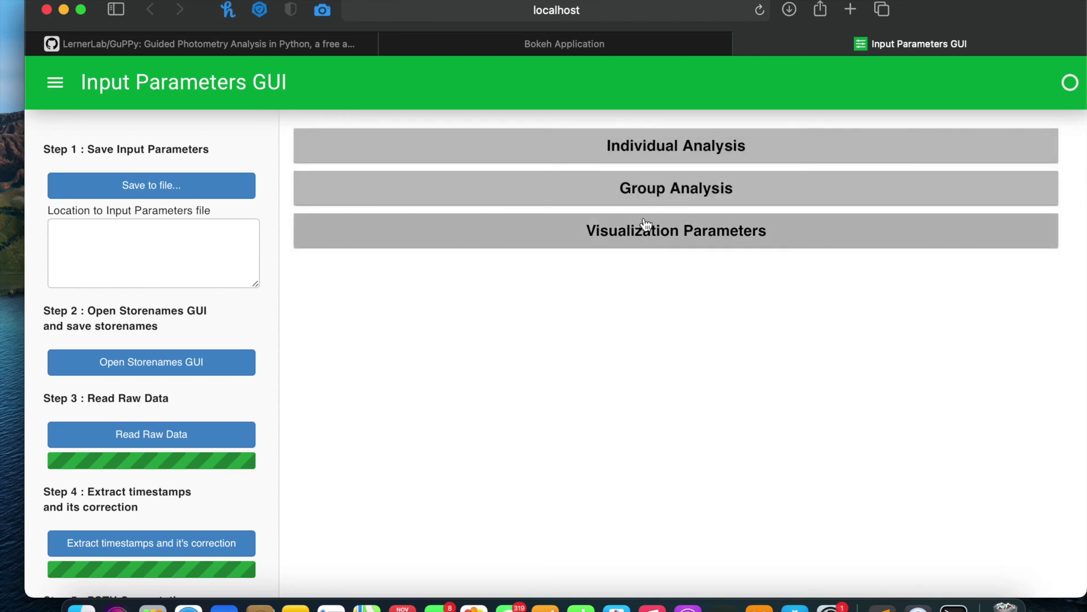
- Expand Visualization Parameters and review the z_score or dff choice and the Visualize Average Results? options, keeping z_score and False
{"action": "left_click", "coordinate": [645, 238]}
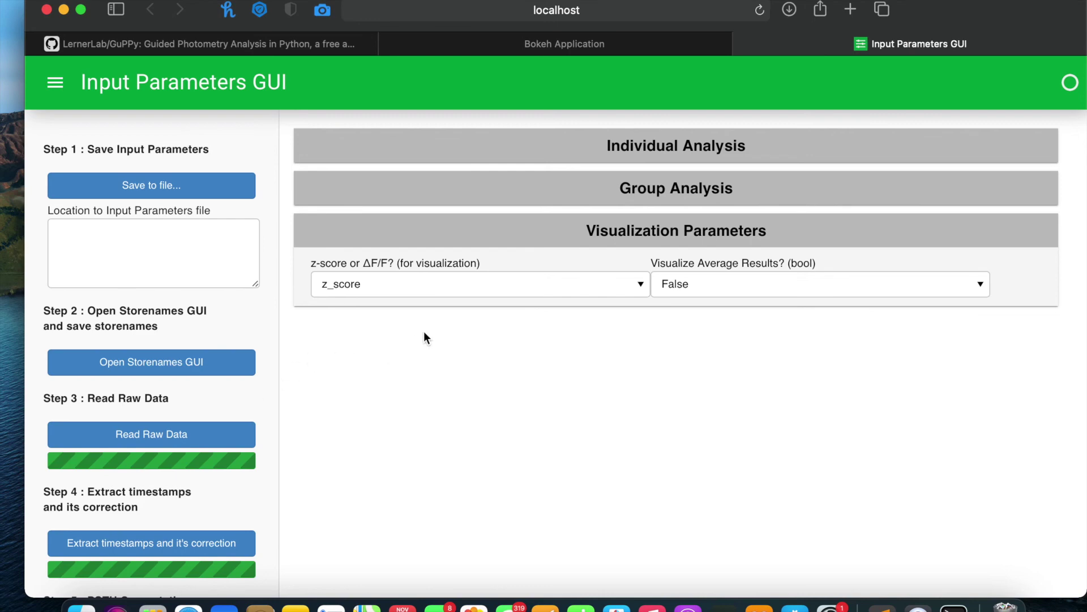
{"action": "left_click", "coordinate": [432, 288]}
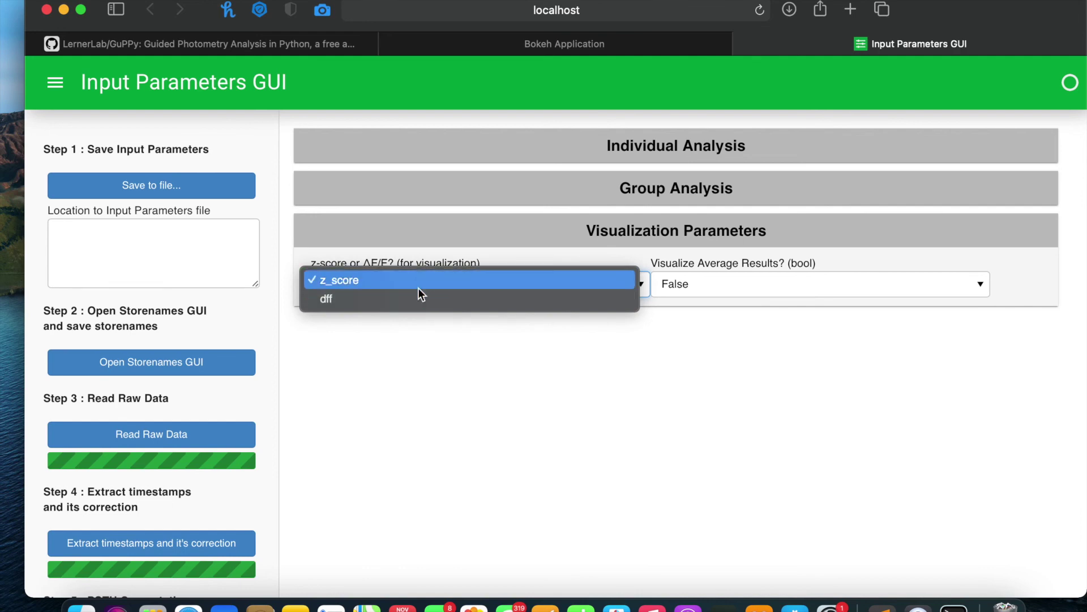
{"action": "left_click", "coordinate": [418, 292]}
{"action": "left_click", "coordinate": [709, 365]}
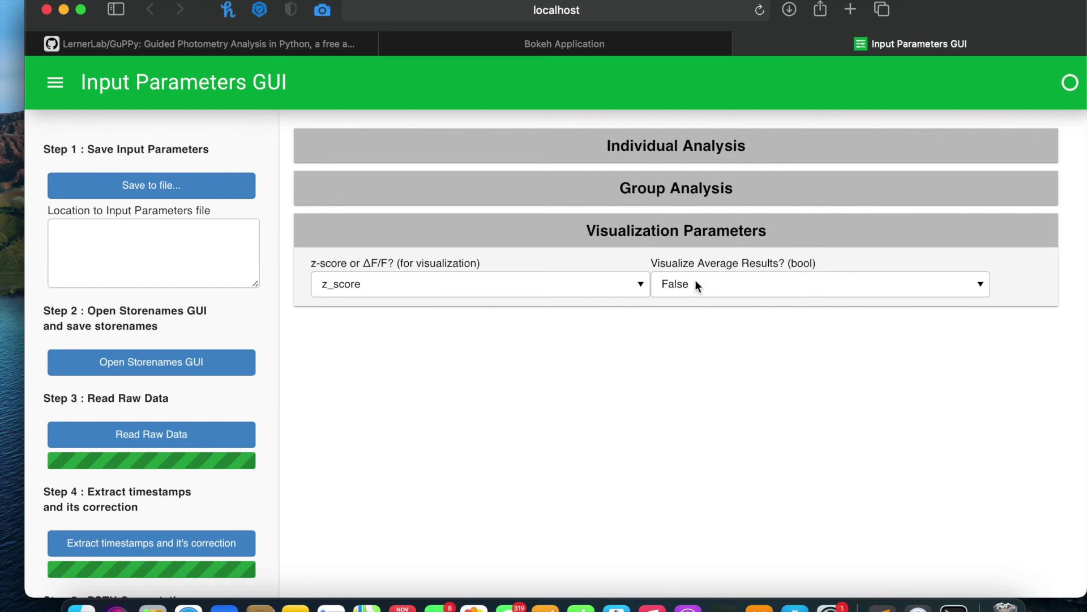
{"action": "left_click", "coordinate": [695, 284]}
{"action": "left_click", "coordinate": [695, 280]}
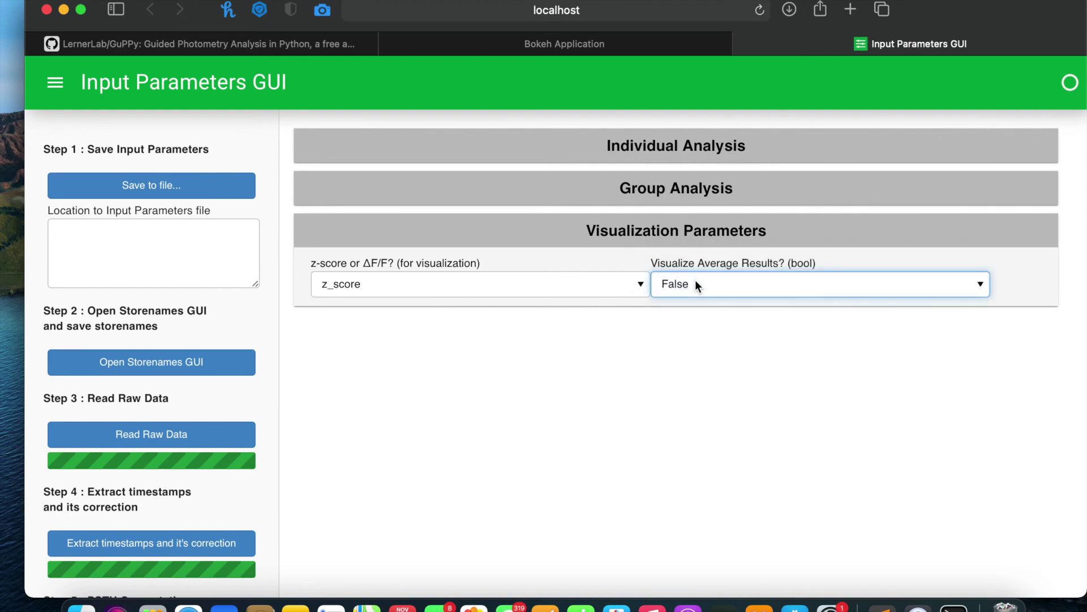
{"action": "left_click", "coordinate": [649, 342]}
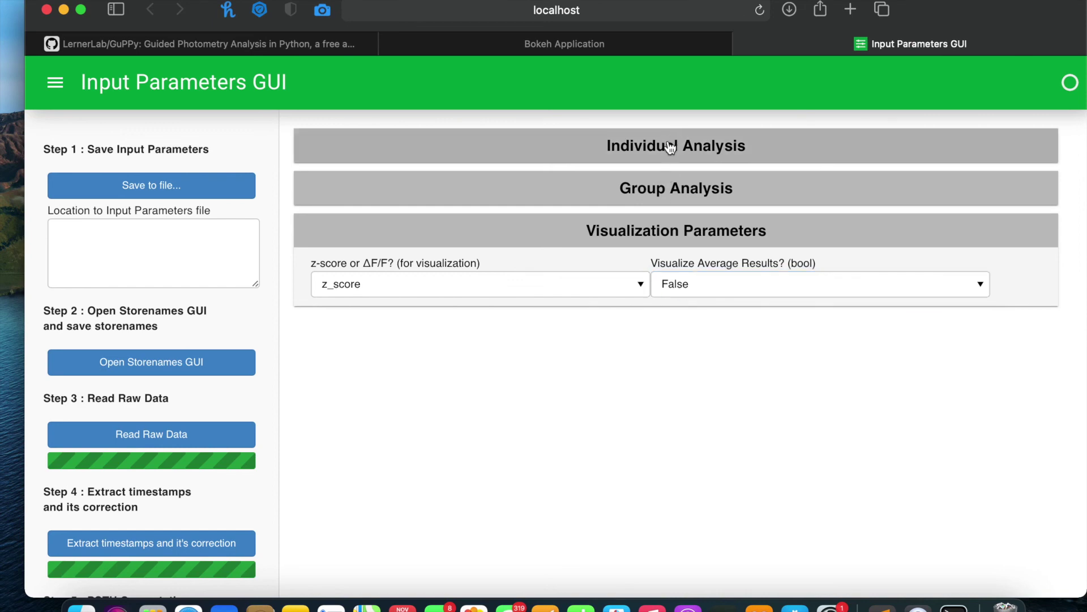
- Set Visualize Average Results? to True and collapse the Visualization Parameters section
{"action": "left_click", "coordinate": [695, 282]}
{"action": "left_click", "coordinate": [697, 261]}
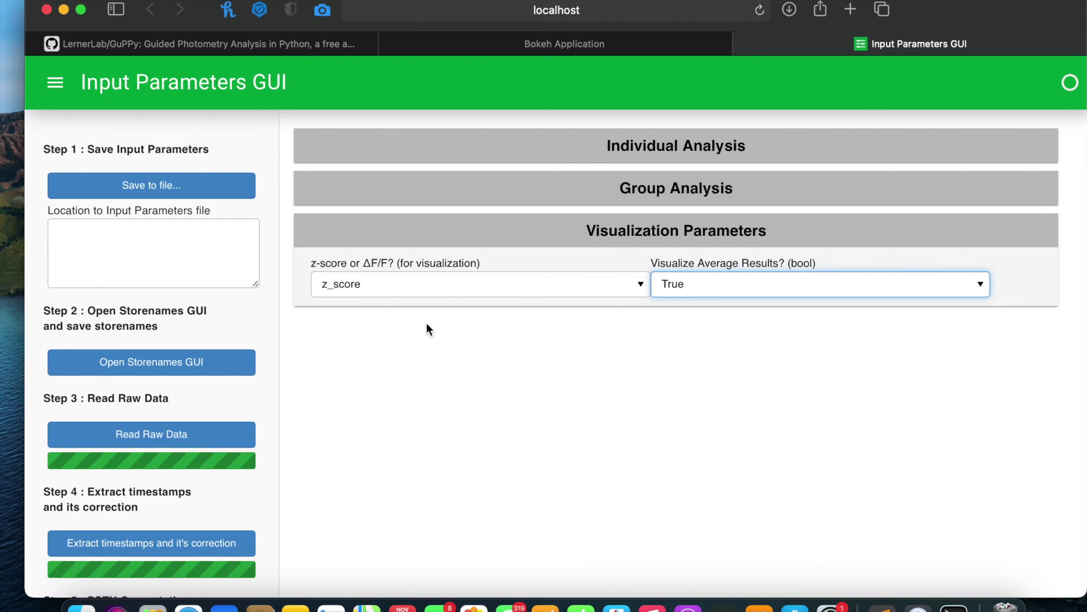
{"action": "left_click", "coordinate": [541, 229]}
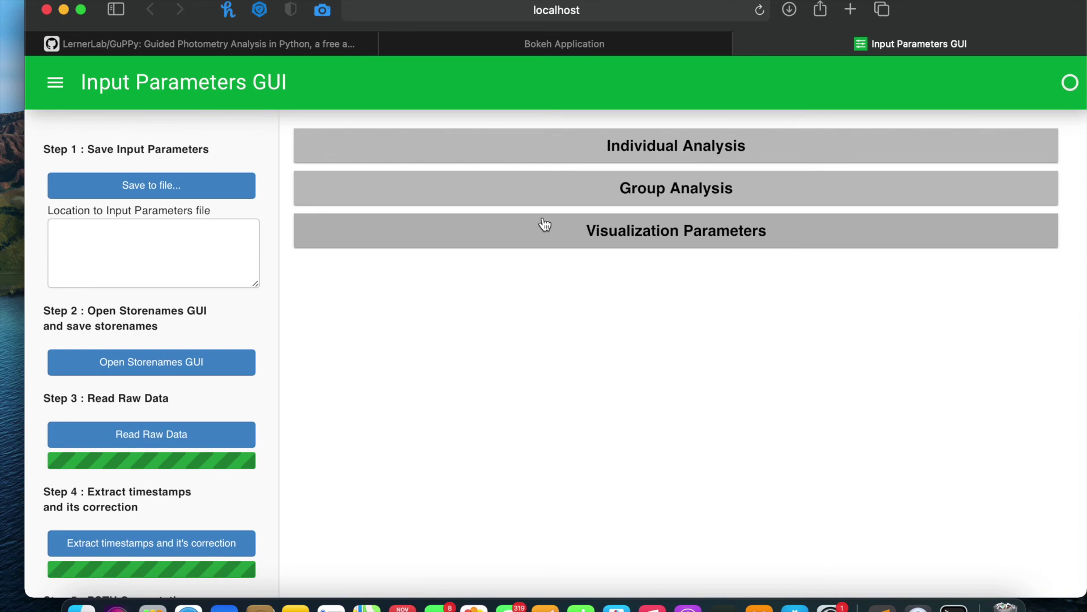